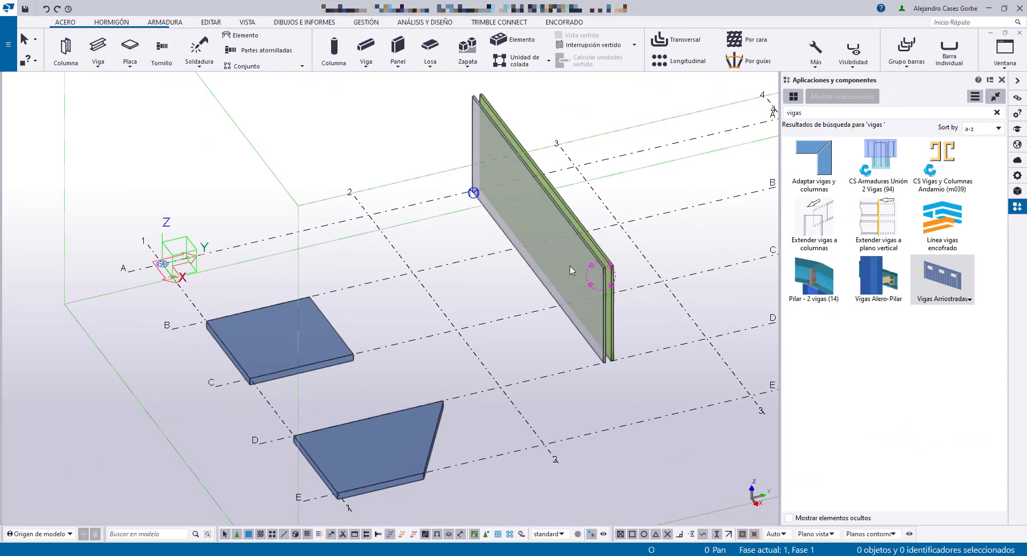
Open the settings of the Vigas Arriostradas component and view the available girder cross-section types.
{"action": "left_click", "coordinate": [935, 276]}
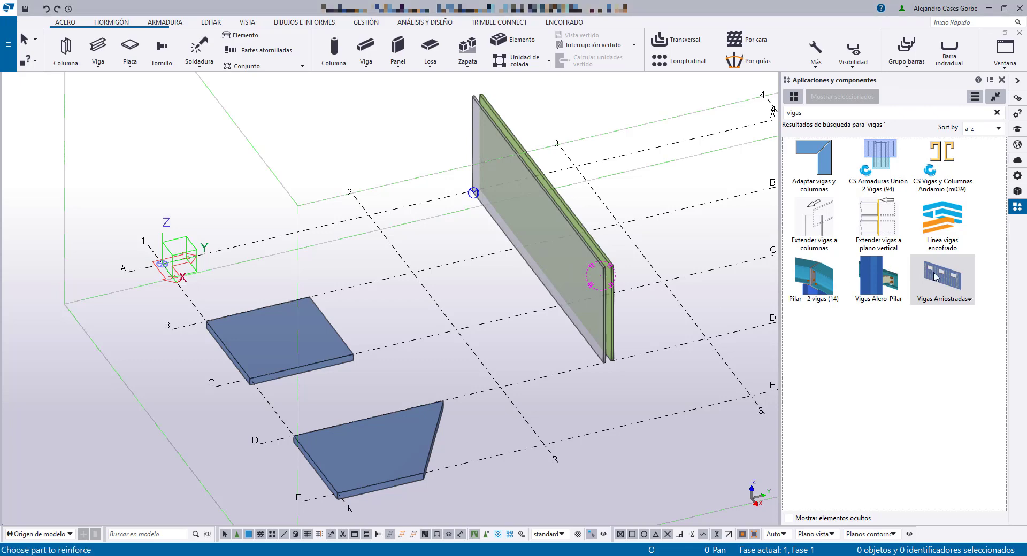
{"action": "double_click", "coordinate": [934, 277]}
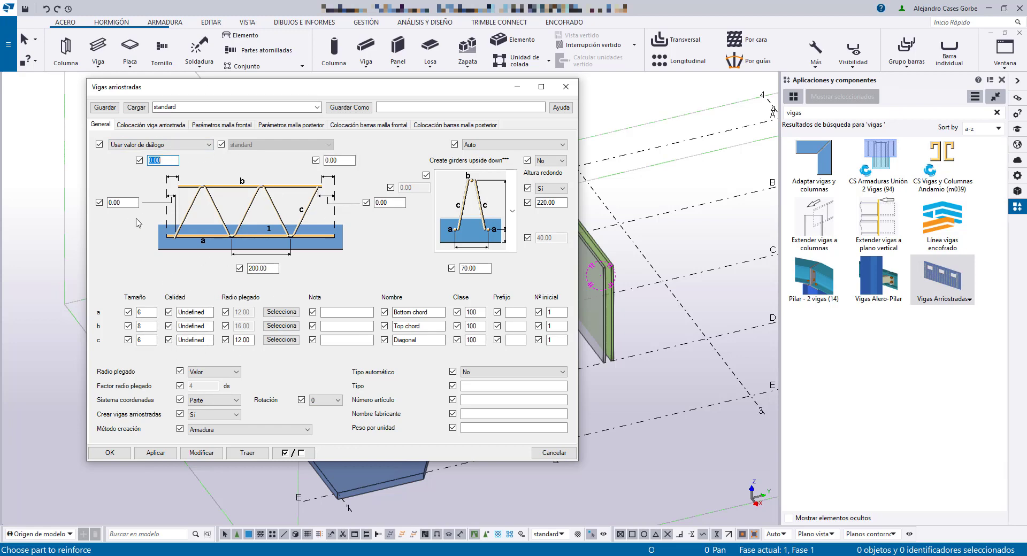
{"action": "left_click", "coordinate": [514, 201]}
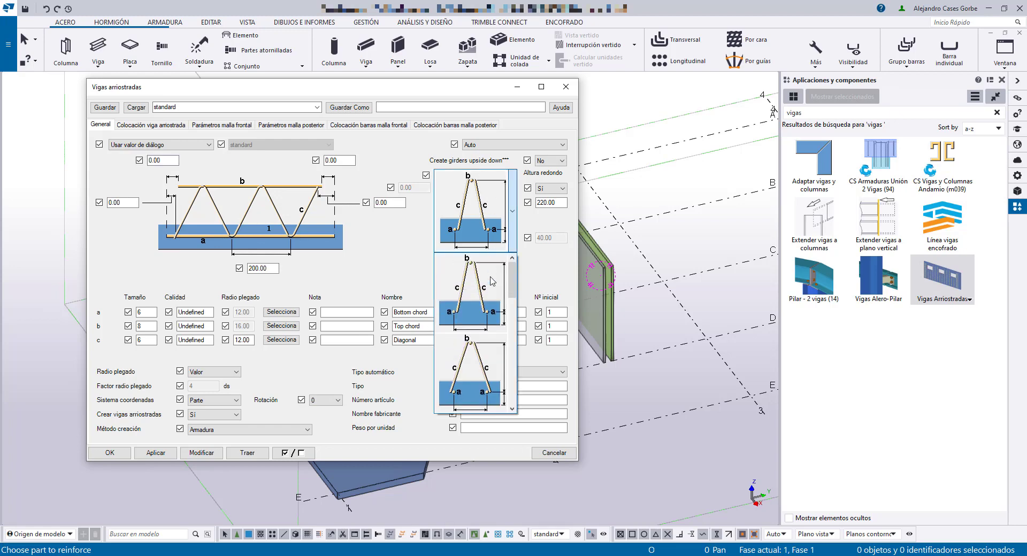
{"action": "left_click", "coordinate": [464, 247]}
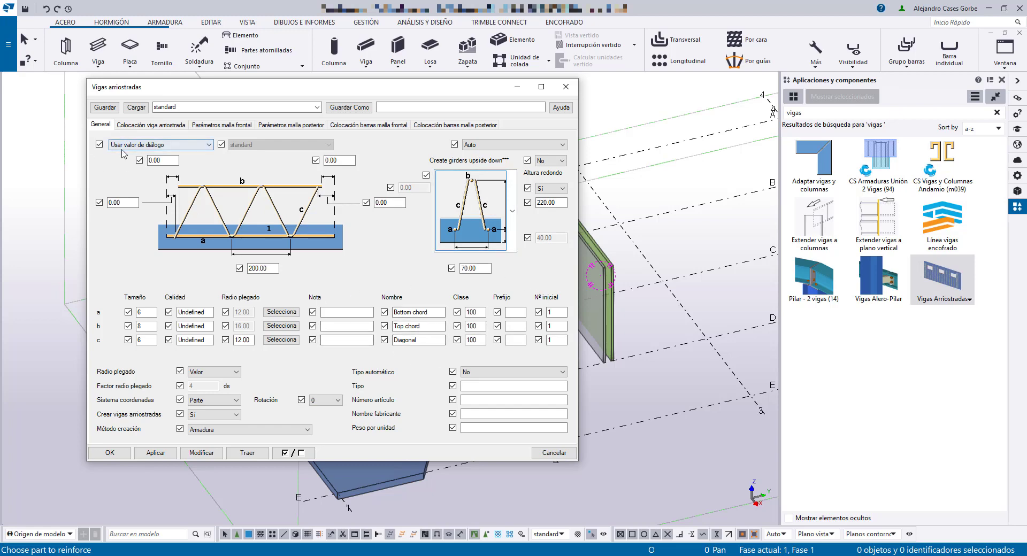
Try the saved-attributes option for the girders, view its preset list and return to the dialog values.
{"action": "left_click", "coordinate": [208, 145]}
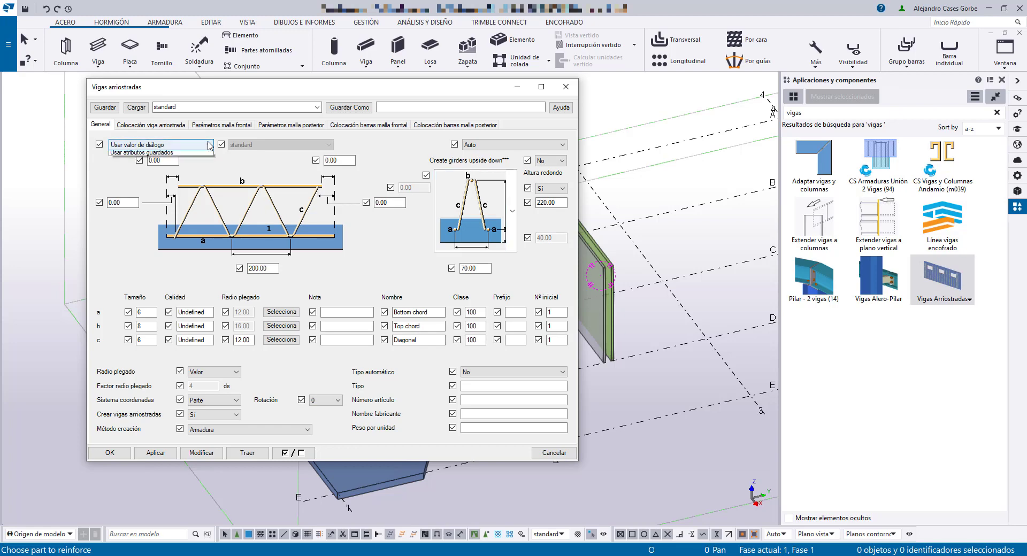
{"action": "left_click", "coordinate": [170, 153]}
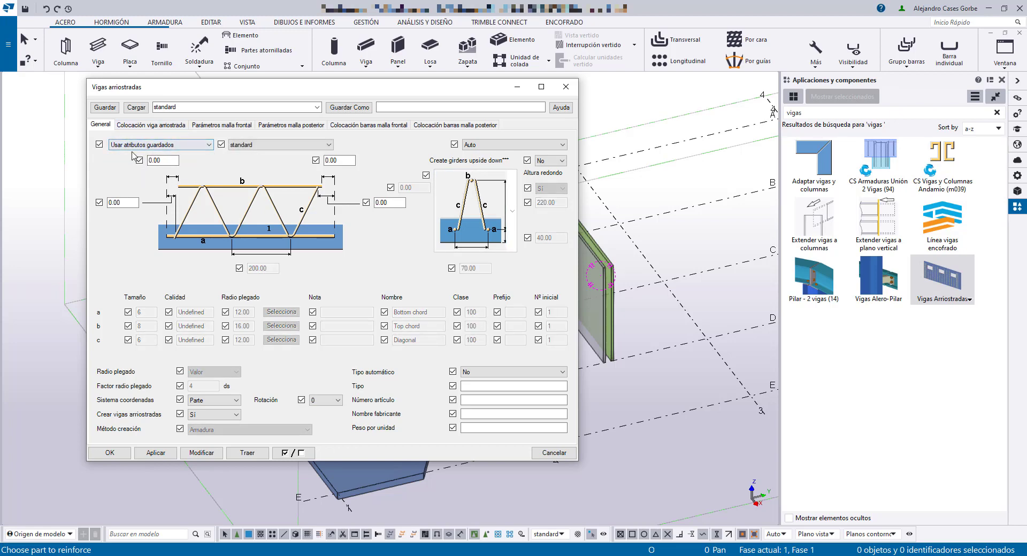
{"action": "left_click", "coordinate": [316, 145]}
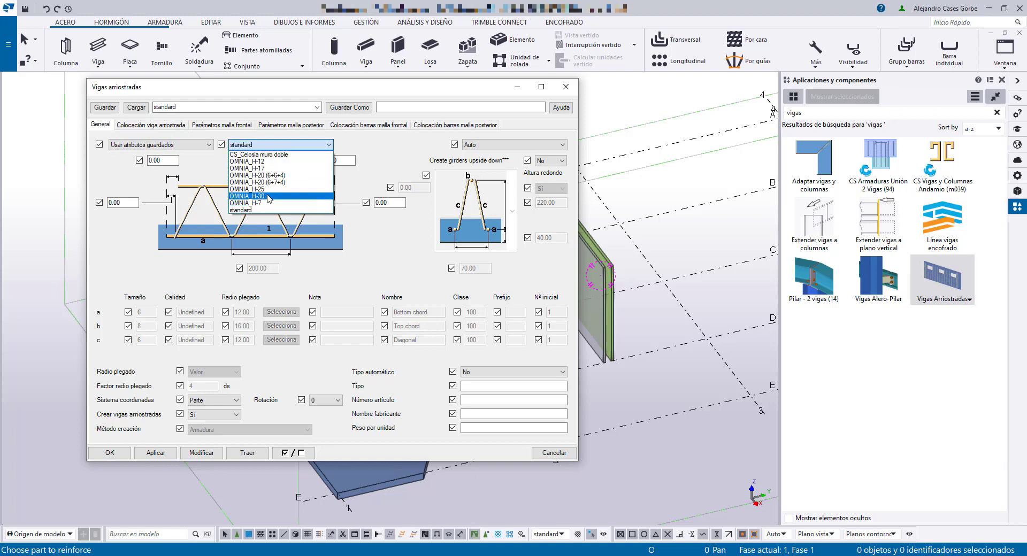
{"action": "left_click", "coordinate": [378, 142]}
{"action": "left_click", "coordinate": [159, 146]}
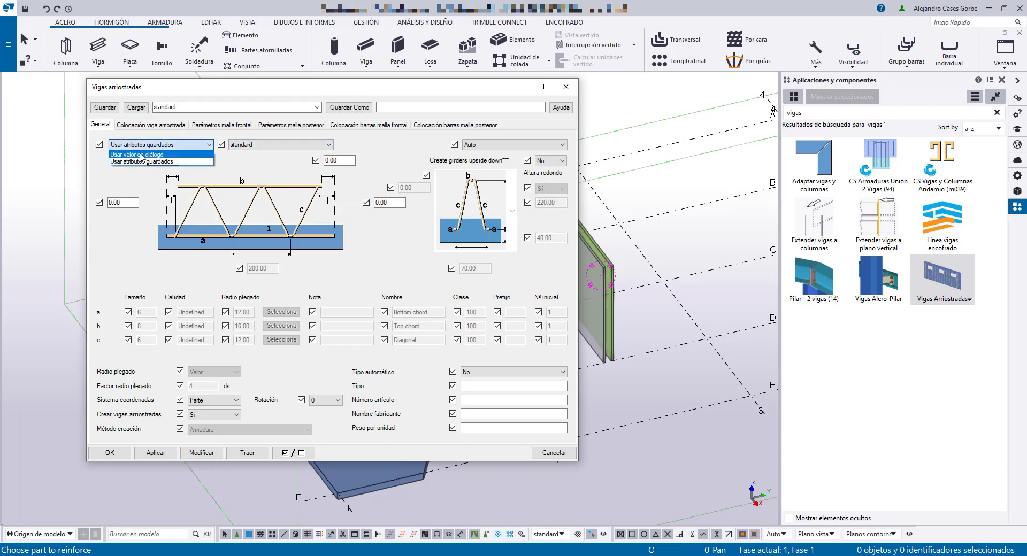
{"action": "left_click", "coordinate": [141, 155]}
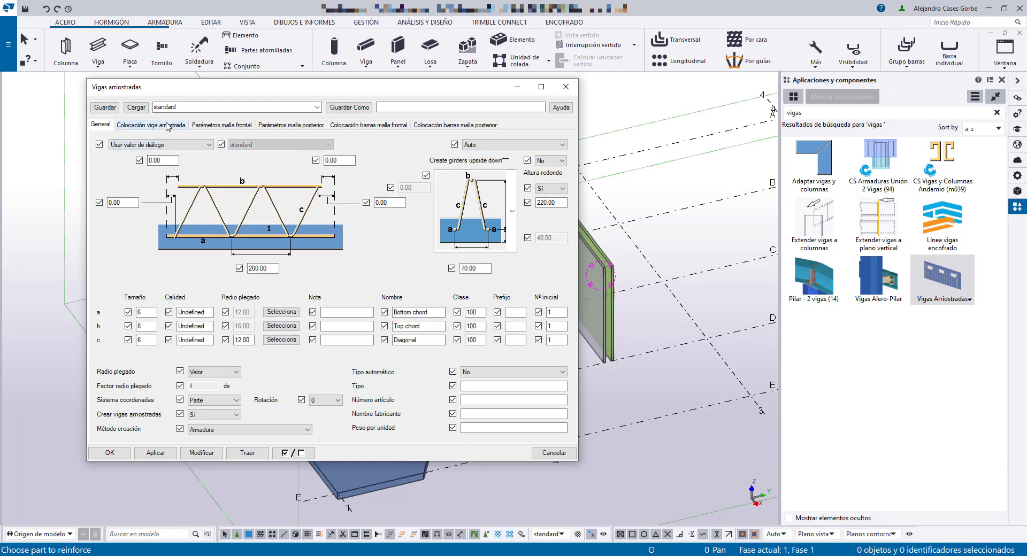
Review the component's girder placement, mesh parameters and front mesh bar placement, and close the settings and the command.
{"action": "left_click", "coordinate": [156, 126]}
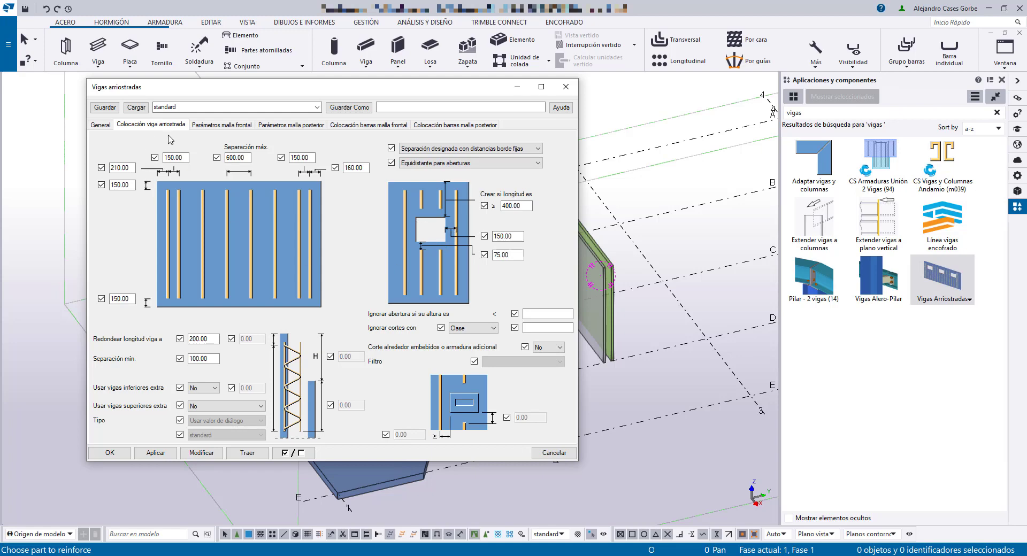
{"action": "left_click", "coordinate": [222, 126]}
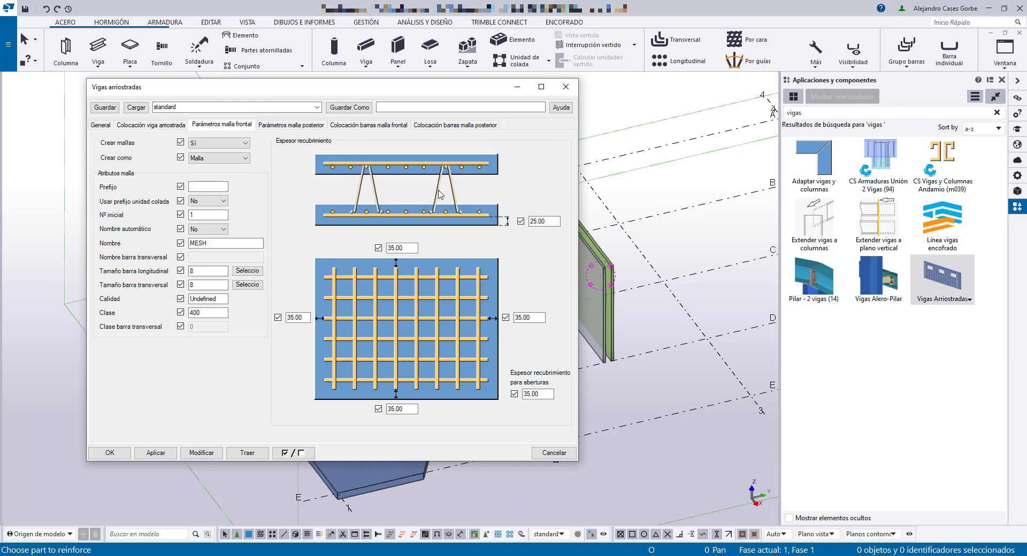
{"action": "left_click", "coordinate": [316, 127]}
{"action": "left_click", "coordinate": [360, 124]}
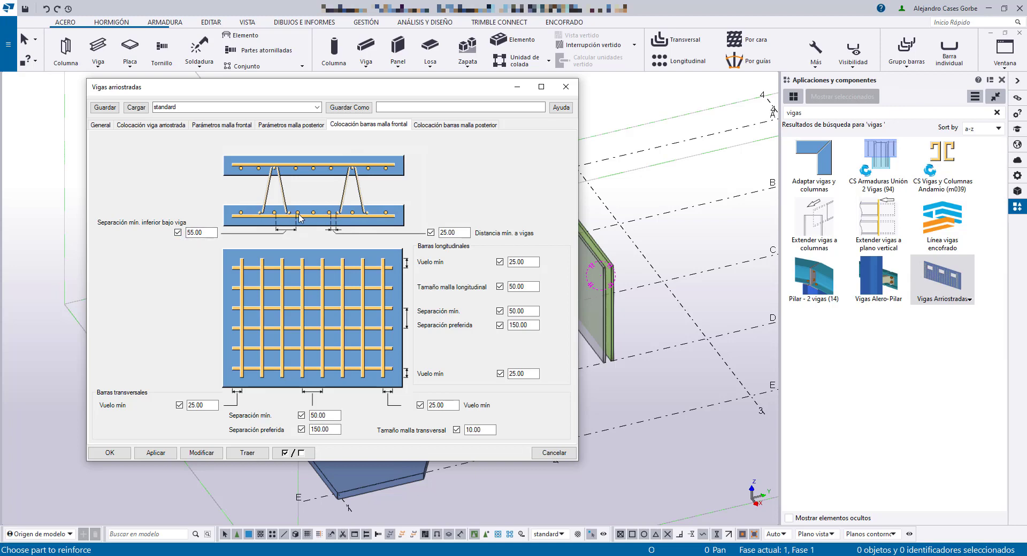
{"action": "left_click", "coordinate": [459, 233]}
{"action": "left_click_drag", "start_coordinate": [428, 227], "coordinate": [414, 264]}
{"action": "left_click", "coordinate": [565, 86]}
{"action": "right_click", "coordinate": [612, 114]}
{"action": "left_click", "coordinate": [612, 115]}
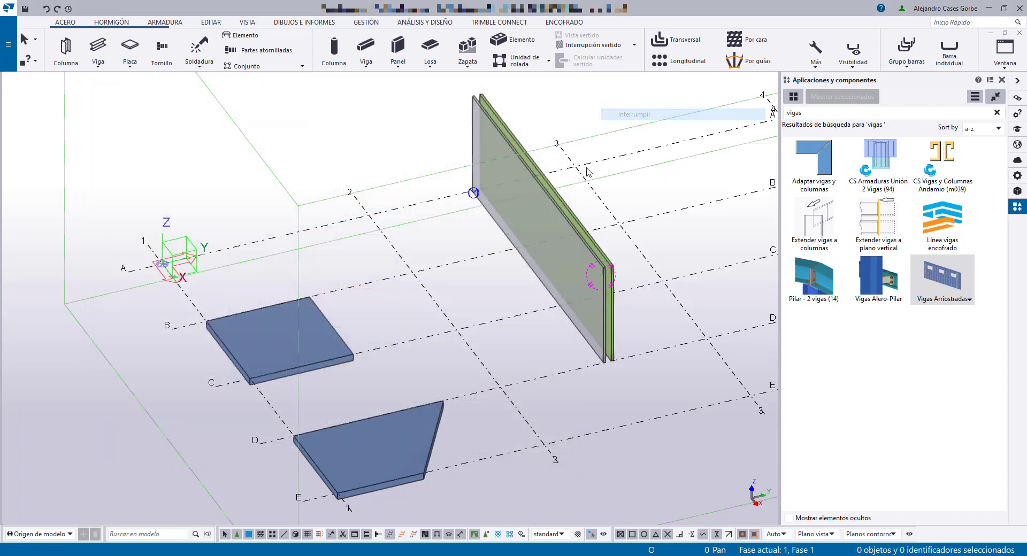
Apply the Vigas Arriostradas component to the rectangular slab between grid lines B and C.
{"action": "middle_click_drag", "start_coordinate": [428, 260], "coordinate": [455, 255], "text": "ctrl"}
{"action": "middle_click_drag", "start_coordinate": [507, 307], "coordinate": [478, 315]}
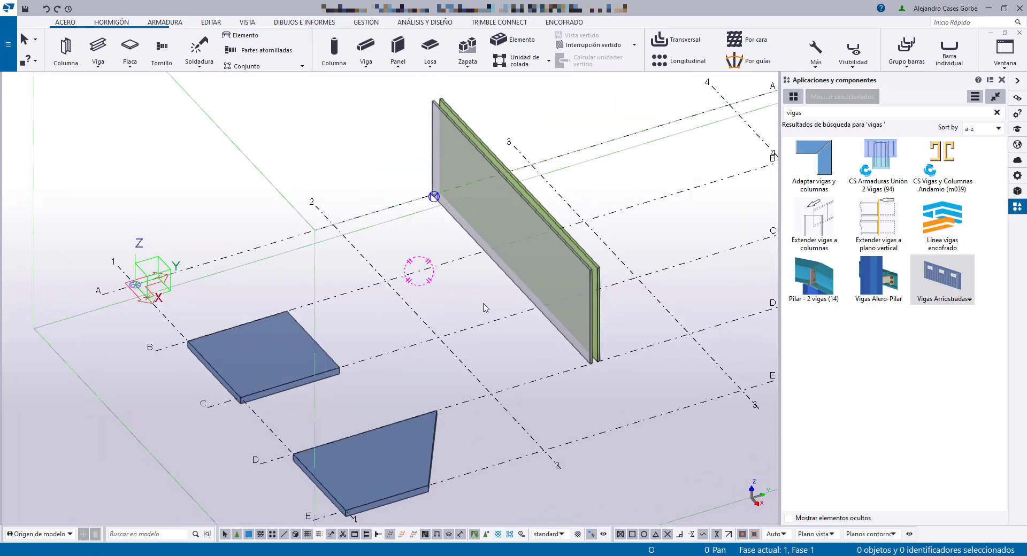
{"action": "left_click", "coordinate": [950, 282]}
{"action": "left_click", "coordinate": [282, 324]}
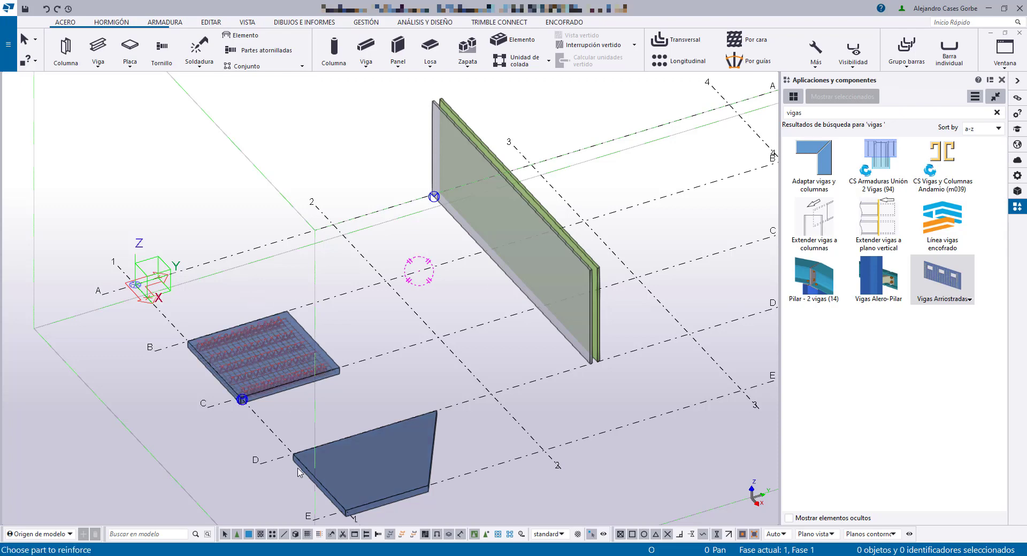
{"action": "scroll", "coordinate": [256, 353], "scroll_direction": "up", "scroll_amount": 5}
{"action": "scroll", "coordinate": [229, 201], "scroll_direction": "down", "scroll_amount": 3}
{"action": "scroll", "coordinate": [224, 321], "scroll_direction": "up", "scroll_amount": 3}
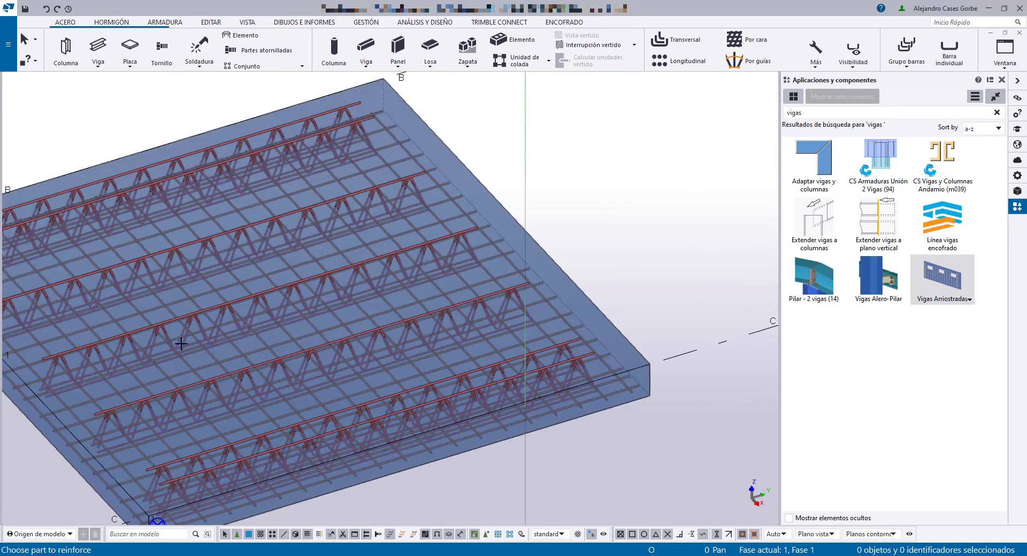
{"action": "scroll", "coordinate": [325, 284], "scroll_direction": "down", "scroll_amount": 5}
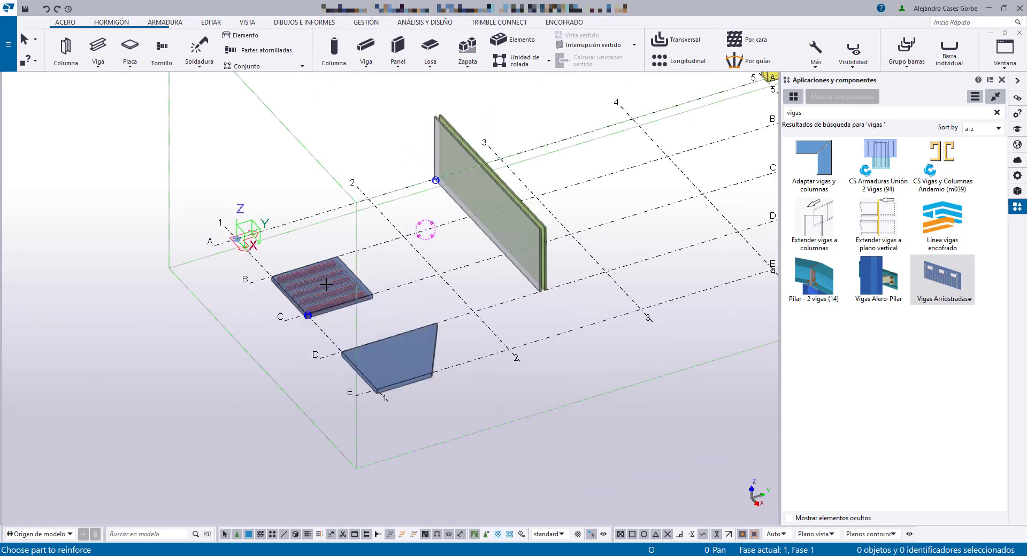
Apply the braced girder reinforcement to the double wall on grid line 3 and end the command.
{"action": "scroll", "coordinate": [321, 265], "scroll_direction": "up", "scroll_amount": 3}
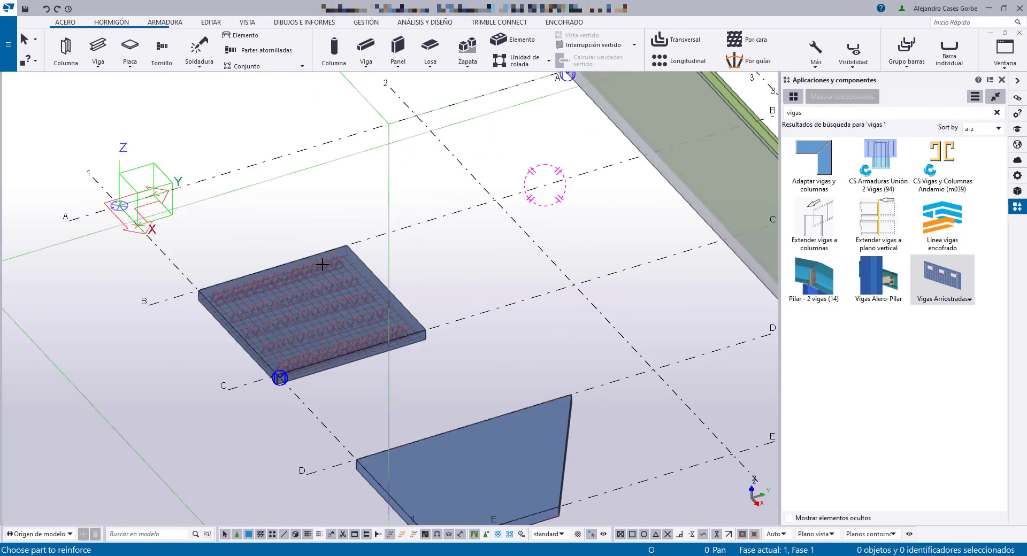
{"action": "scroll", "coordinate": [310, 278], "scroll_direction": "down", "scroll_amount": 3}
{"action": "scroll", "coordinate": [392, 282], "scroll_direction": "up", "scroll_amount": 5}
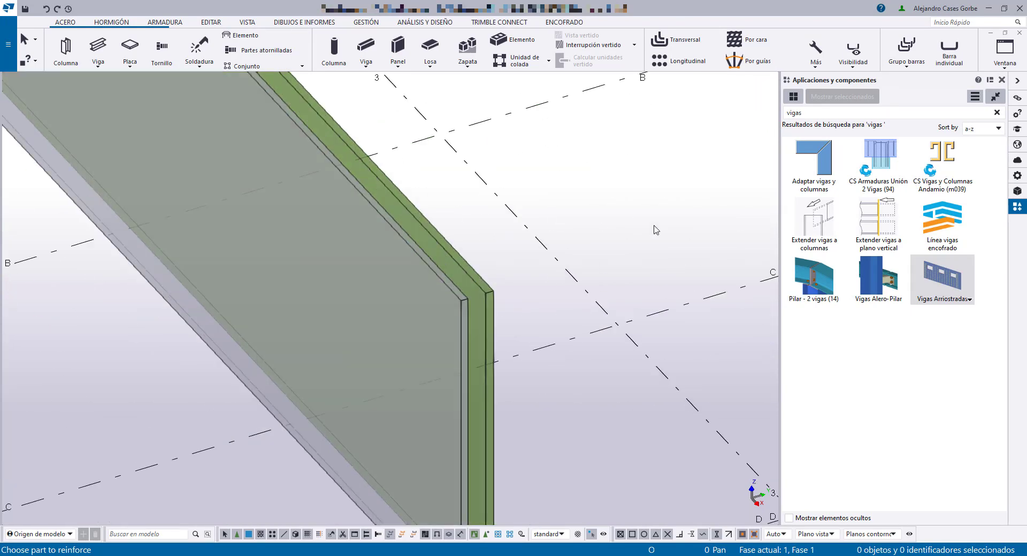
{"action": "scroll", "coordinate": [708, 153], "scroll_direction": "down", "scroll_amount": 5}
{"action": "scroll", "coordinate": [559, 284], "scroll_direction": "up", "scroll_amount": 2}
{"action": "right_click", "coordinate": [448, 313]}
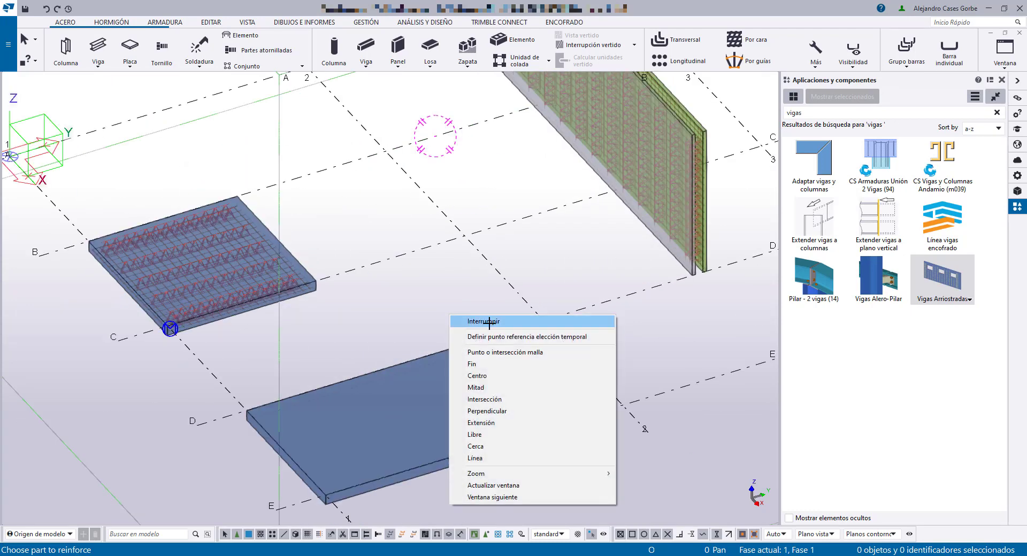
{"action": "left_click", "coordinate": [503, 322]}
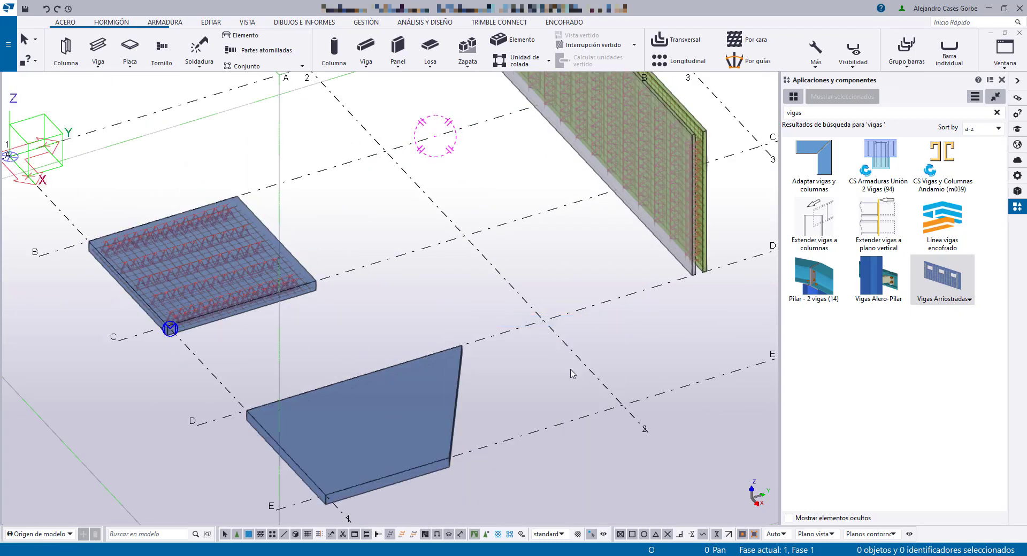
Reinforce the trapezoidal slab between grid lines D and E with Vigas Arriostradas and end the command.
{"action": "left_click", "coordinate": [947, 274]}
{"action": "left_click", "coordinate": [463, 400]}
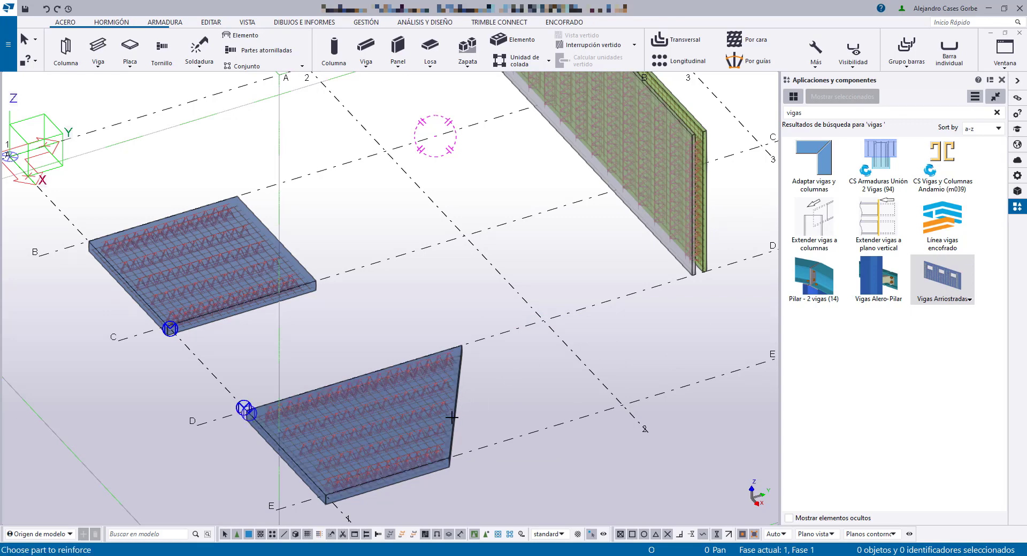
{"action": "scroll", "coordinate": [473, 369], "scroll_direction": "up", "scroll_amount": 4}
{"action": "key", "text": "Escape"}
Reshape the trapezoidal slab by moving its outer corner on grid line D inwards, making the slanted edge about 3236 mm long.
{"action": "left_click", "coordinate": [475, 290]}
{"action": "left_click_drag", "start_coordinate": [480, 243], "coordinate": [407, 260]}
{"action": "scroll", "coordinate": [416, 341], "scroll_direction": "down", "scroll_amount": 4}
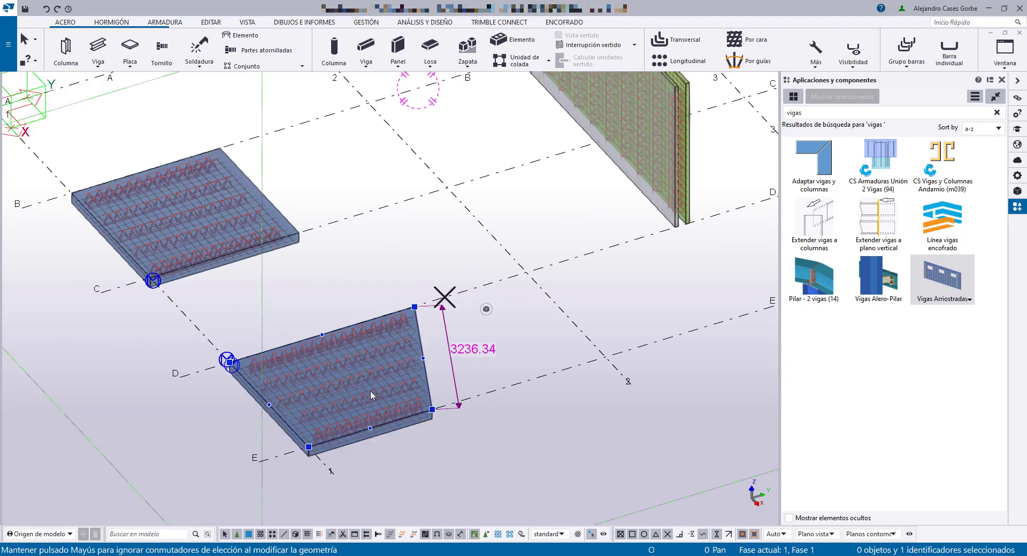
{"action": "scroll", "coordinate": [382, 363], "scroll_direction": "down", "scroll_amount": 3}
{"action": "left_click", "coordinate": [359, 239]}
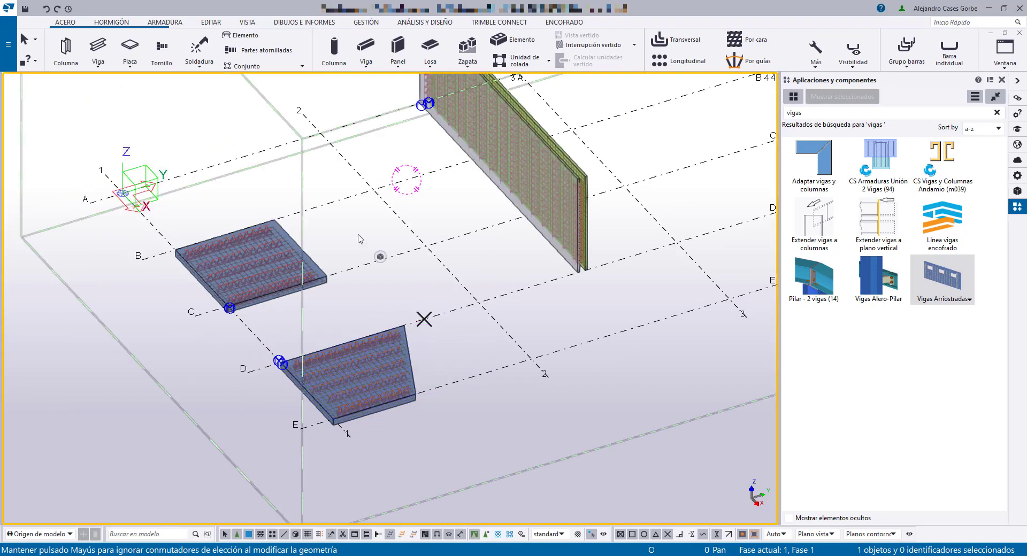
Cut a window opening about 2391 by 1450 mm in the double wall, about 750 mm above its base and 3901 mm from its grid A end.
{"action": "scroll", "coordinate": [299, 247], "scroll_direction": "up", "scroll_amount": 3}
{"action": "scroll", "coordinate": [364, 307], "scroll_direction": "down", "scroll_amount": 3}
{"action": "scroll", "coordinate": [561, 143], "scroll_direction": "up", "scroll_amount": 3}
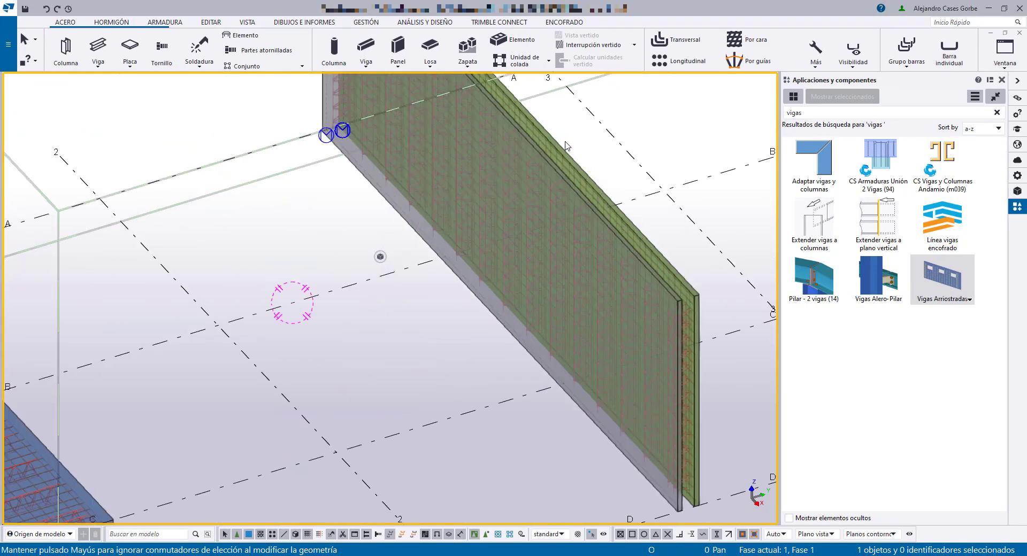
{"action": "middle_click_drag", "start_coordinate": [454, 222], "coordinate": [455, 340]}
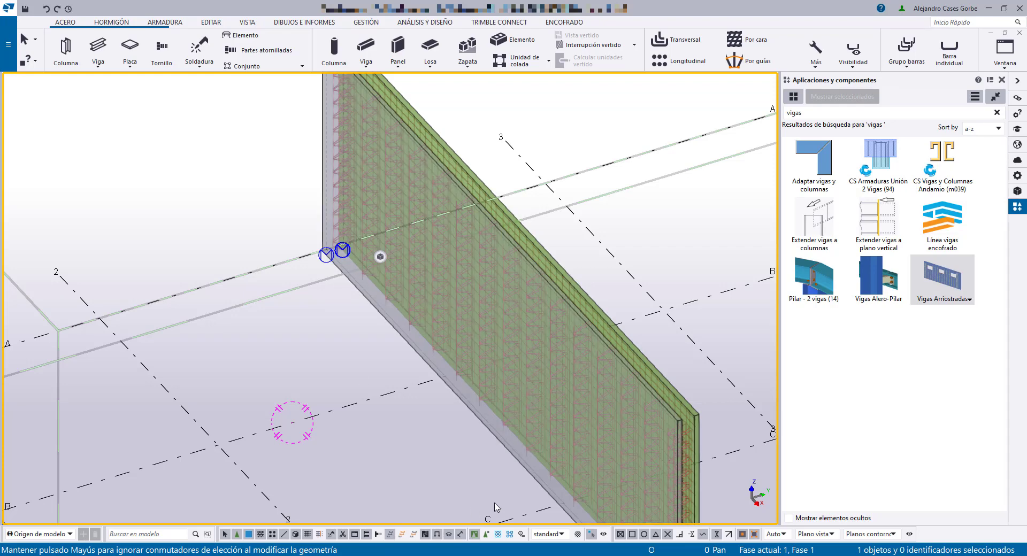
{"action": "scroll", "coordinate": [464, 411], "scroll_direction": "down", "scroll_amount": 3}
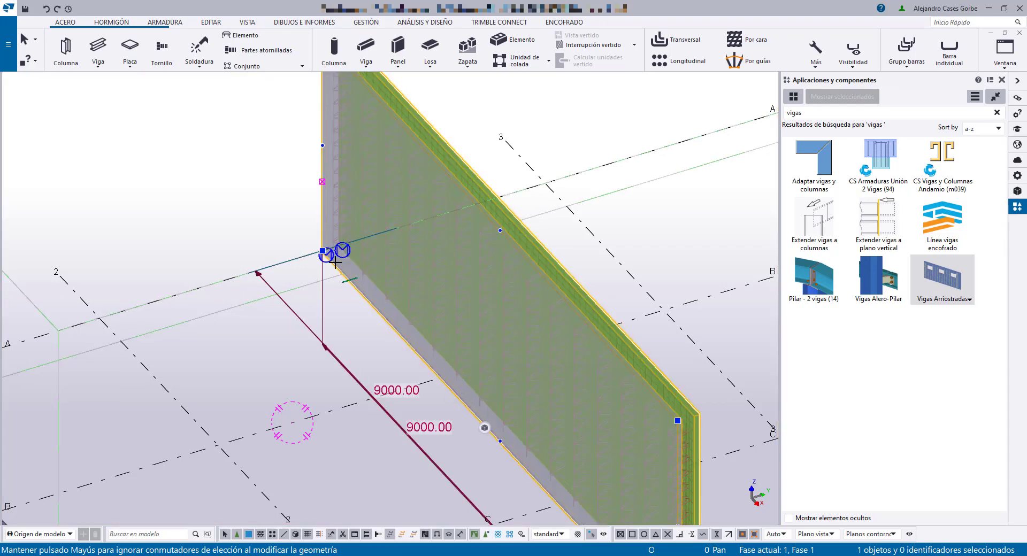
{"action": "left_click", "coordinate": [485, 429]}
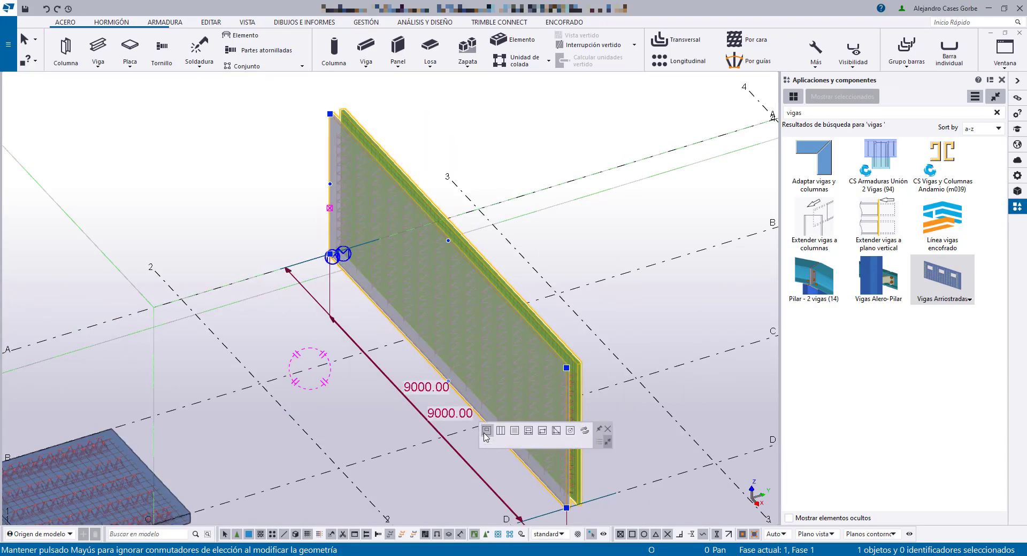
{"action": "left_click", "coordinate": [542, 432]}
{"action": "left_click", "coordinate": [446, 325]}
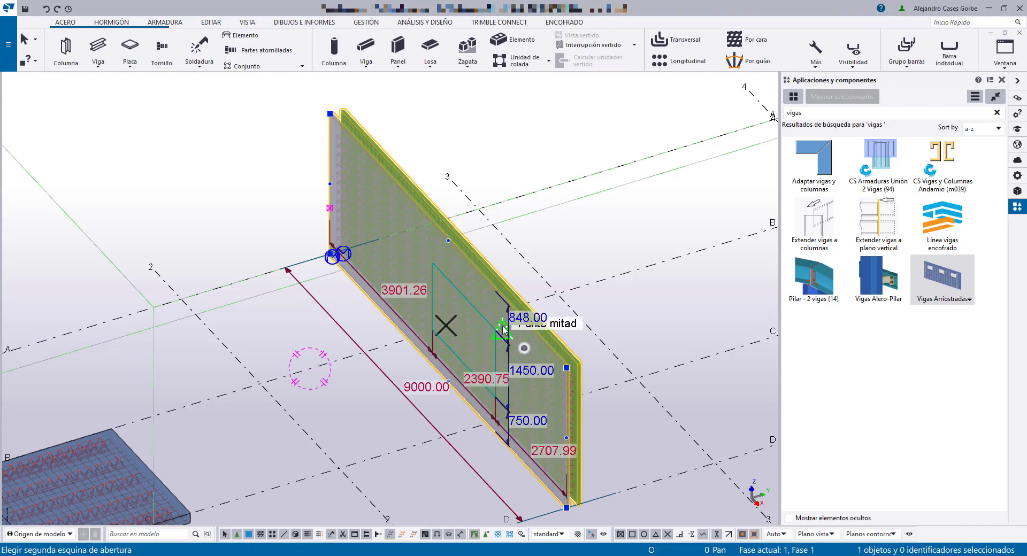
{"action": "left_click", "coordinate": [478, 355]}
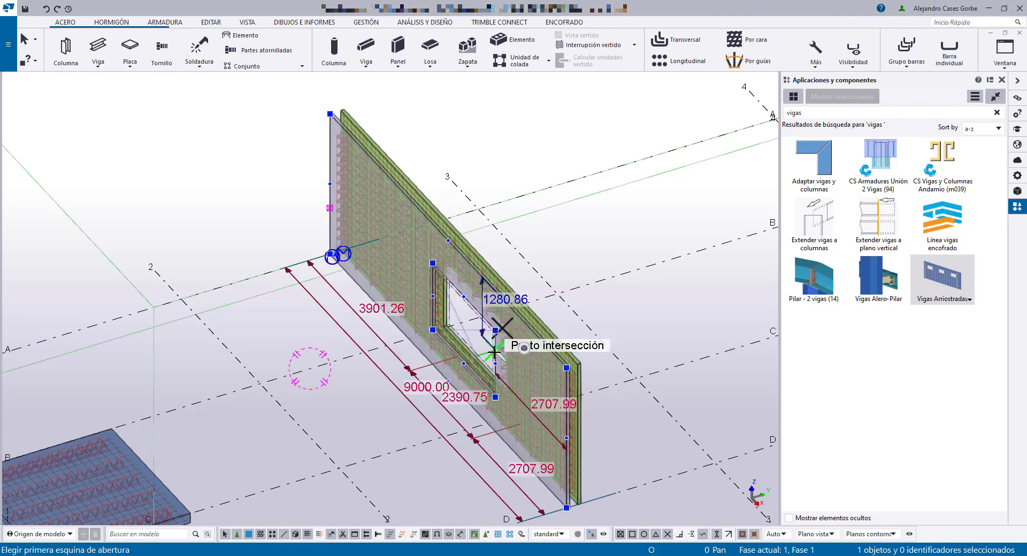
Inspect the girders and mesh around the wall's window opening, end the opening command and view all reinforced parts.
{"action": "scroll", "coordinate": [482, 355], "scroll_direction": "up", "scroll_amount": 5}
{"action": "middle_click_drag", "start_coordinate": [524, 311], "coordinate": [580, 286], "text": "ctrl"}
{"action": "scroll", "coordinate": [394, 330], "scroll_direction": "down", "scroll_amount": 4}
{"action": "scroll", "coordinate": [535, 190], "scroll_direction": "up", "scroll_amount": 6}
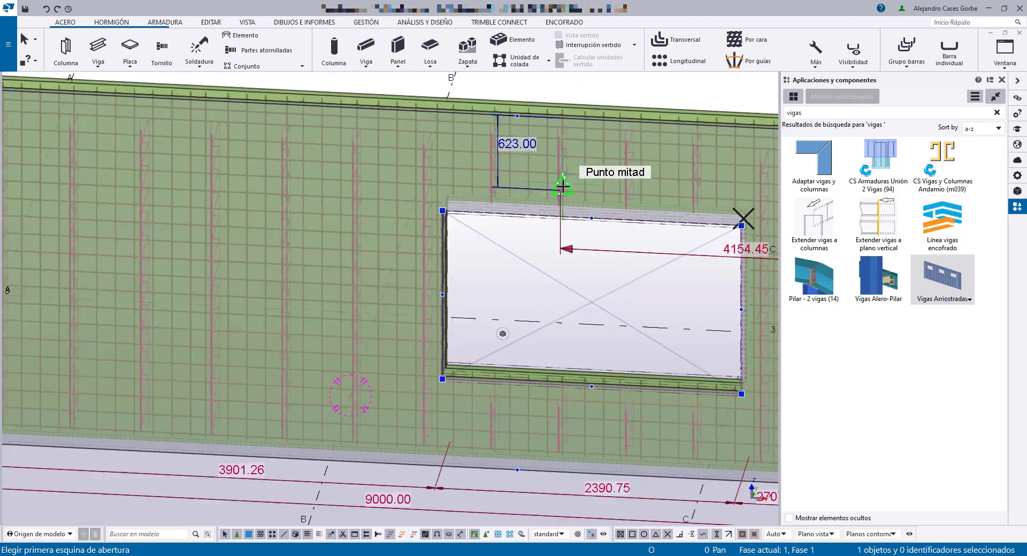
{"action": "middle_click_drag", "start_coordinate": [430, 210], "coordinate": [482, 166], "text": "ctrl"}
{"action": "scroll", "coordinate": [424, 199], "scroll_direction": "down", "scroll_amount": 8}
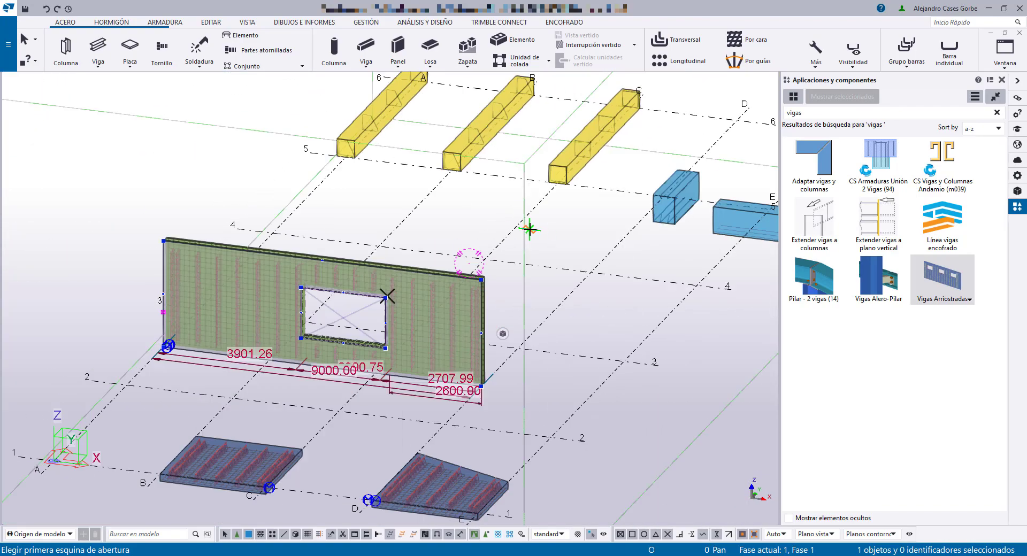
{"action": "scroll", "coordinate": [435, 267], "scroll_direction": "down", "scroll_amount": 2}
{"action": "middle_click_drag", "start_coordinate": [426, 267], "coordinate": [400, 279], "text": "ctrl"}
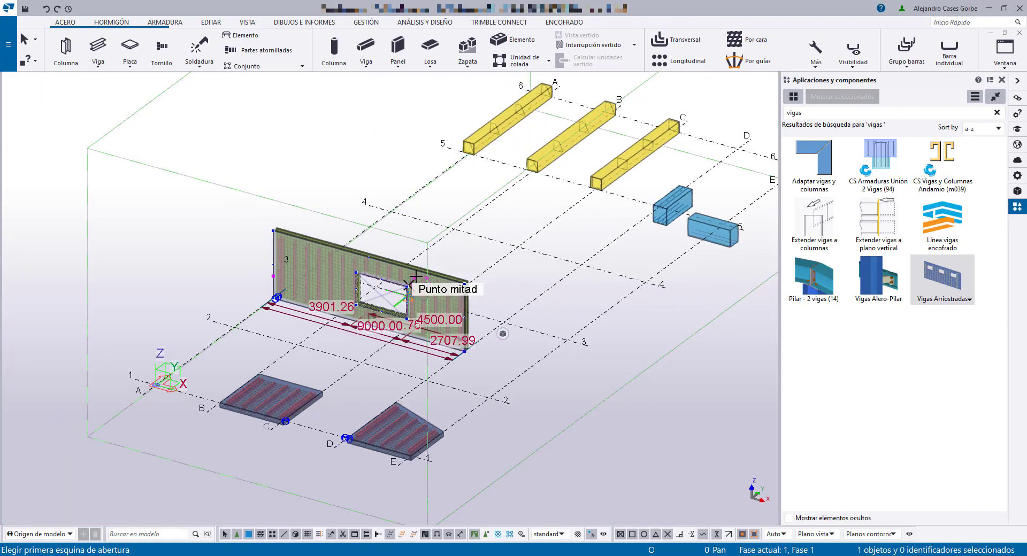
{"action": "right_click", "coordinate": [391, 234]}
{"action": "left_click", "coordinate": [420, 239]}
{"action": "scroll", "coordinate": [247, 306], "scroll_direction": "up", "scroll_amount": 4}
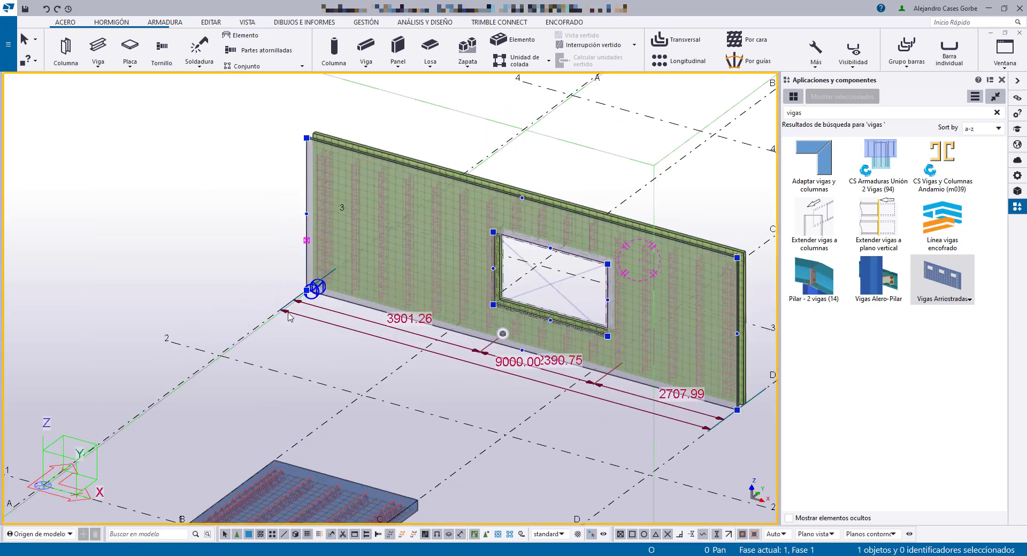
{"action": "scroll", "coordinate": [381, 338], "scroll_direction": "down", "scroll_amount": 2}
{"action": "middle_click_drag", "start_coordinate": [446, 357], "coordinate": [443, 330]}
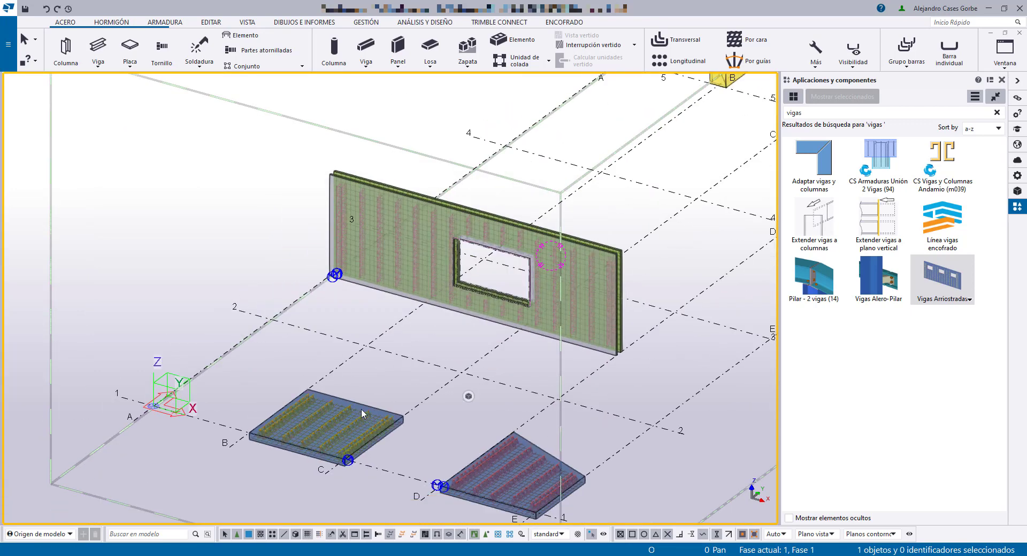
Turn on direct modification and show the girder handles of the slab between grid lines B and C.
{"action": "middle_click_drag", "start_coordinate": [362, 410], "coordinate": [464, 365], "text": "ctrl"}
{"action": "scroll", "coordinate": [422, 389], "scroll_direction": "up", "scroll_amount": 3}
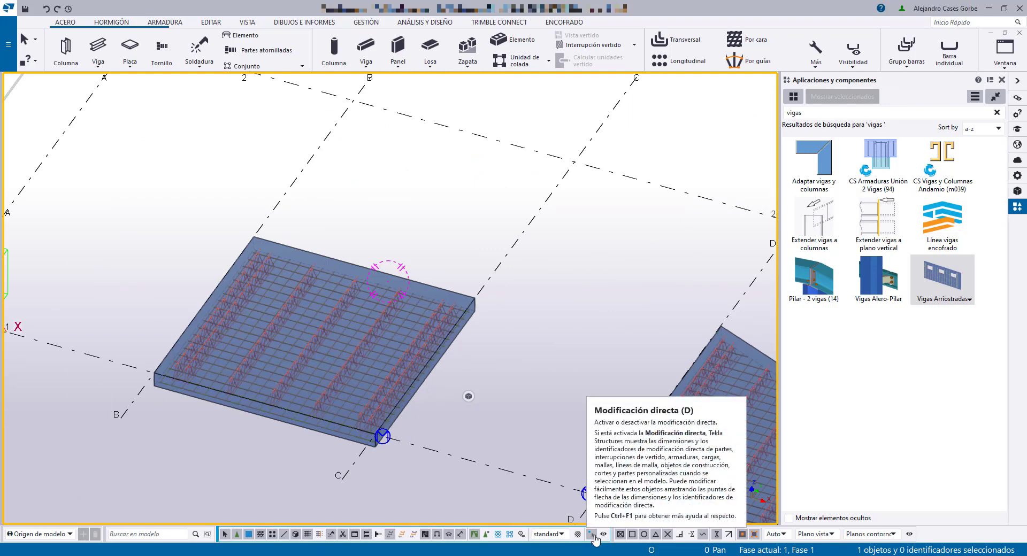
{"action": "left_click", "coordinate": [591, 534]}
{"action": "scroll", "coordinate": [386, 400], "scroll_direction": "up", "scroll_amount": 3}
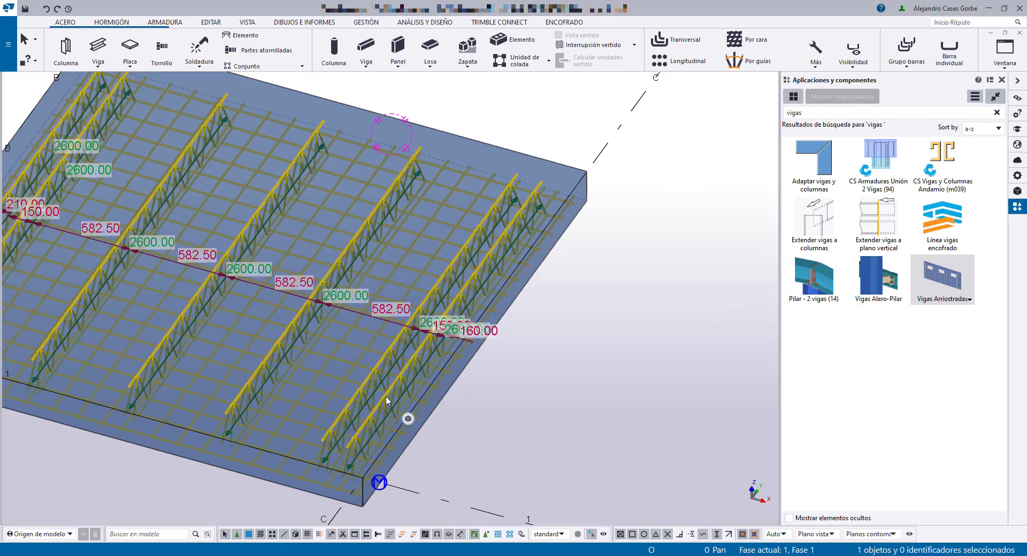
{"action": "scroll", "coordinate": [318, 476], "scroll_direction": "up", "scroll_amount": 5}
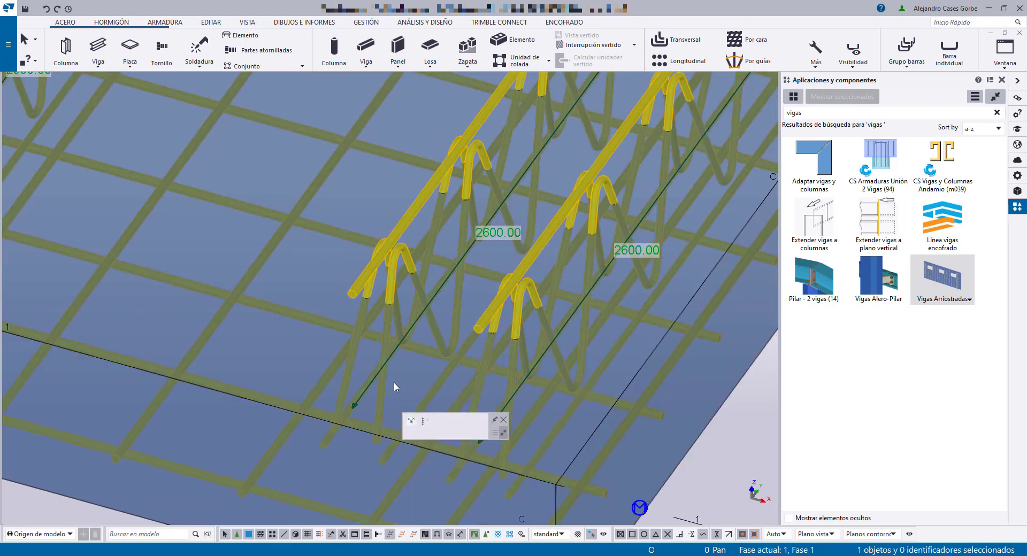
{"action": "scroll", "coordinate": [380, 369], "scroll_direction": "down", "scroll_amount": 3}
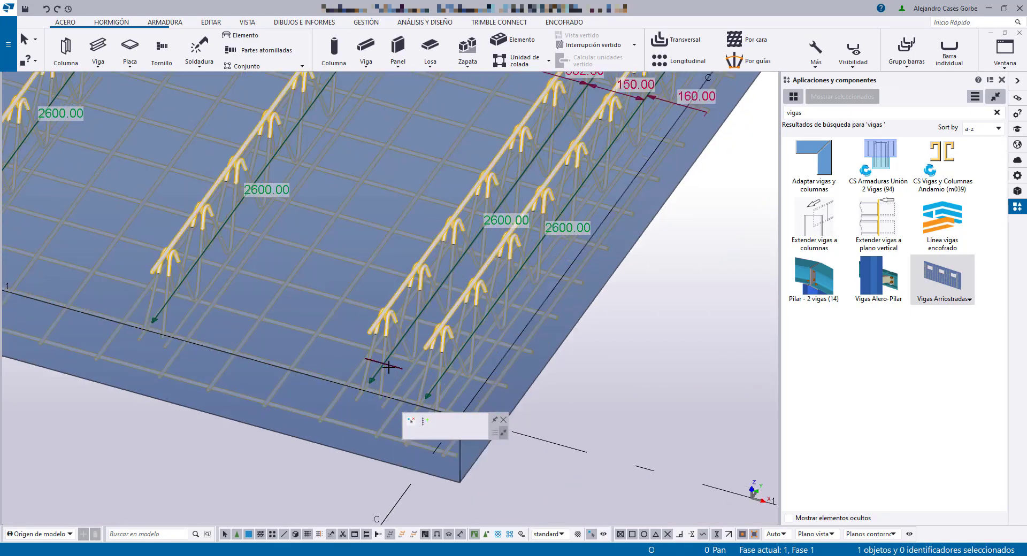
{"action": "scroll", "coordinate": [382, 365], "scroll_direction": "up", "scroll_amount": 2}
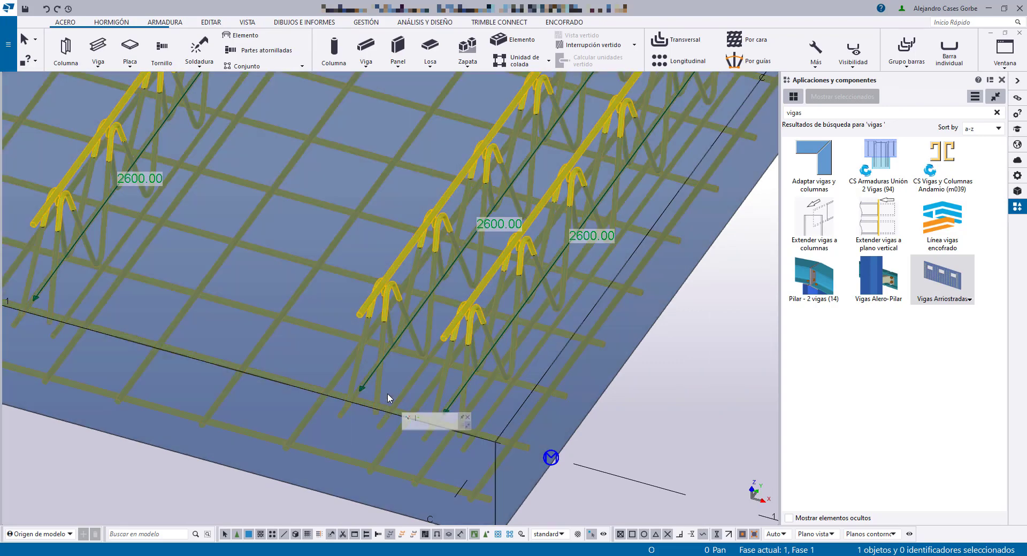
Move the second girder from the slab's grid line C edge about 280 mm towards grid line B.
{"action": "left_click_drag", "start_coordinate": [380, 365], "coordinate": [221, 326]}
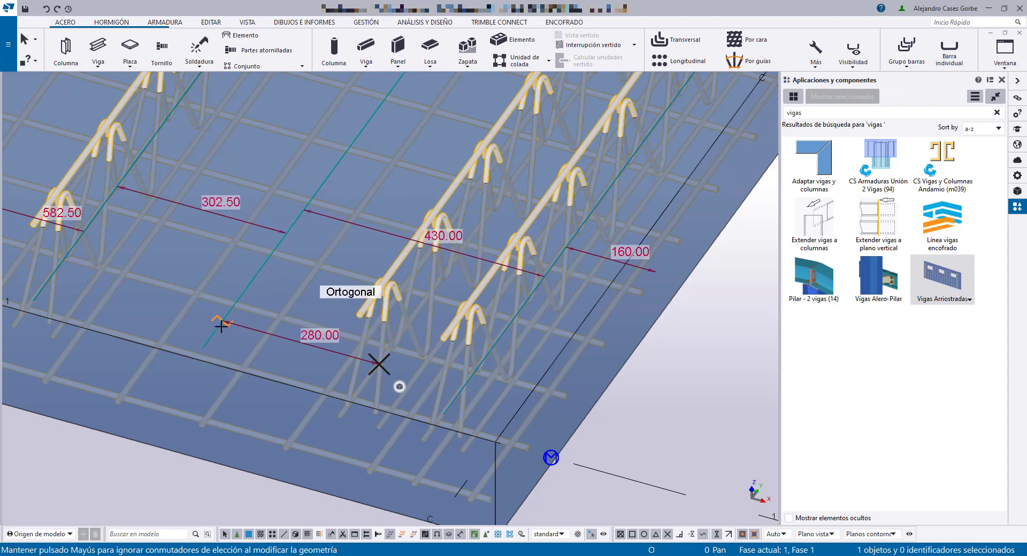
{"action": "left_click_drag", "start_coordinate": [209, 360], "coordinate": [212, 363]}
{"action": "scroll", "coordinate": [213, 361], "scroll_direction": "down", "scroll_amount": 3}
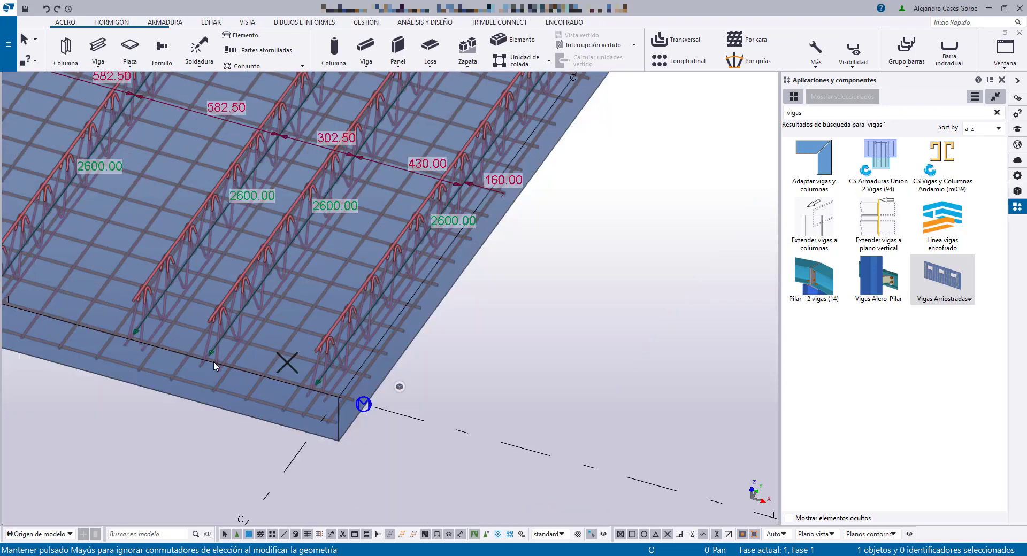
{"action": "scroll", "coordinate": [190, 350], "scroll_direction": "up", "scroll_amount": 3}
{"action": "scroll", "coordinate": [255, 388], "scroll_direction": "down", "scroll_amount": 2}
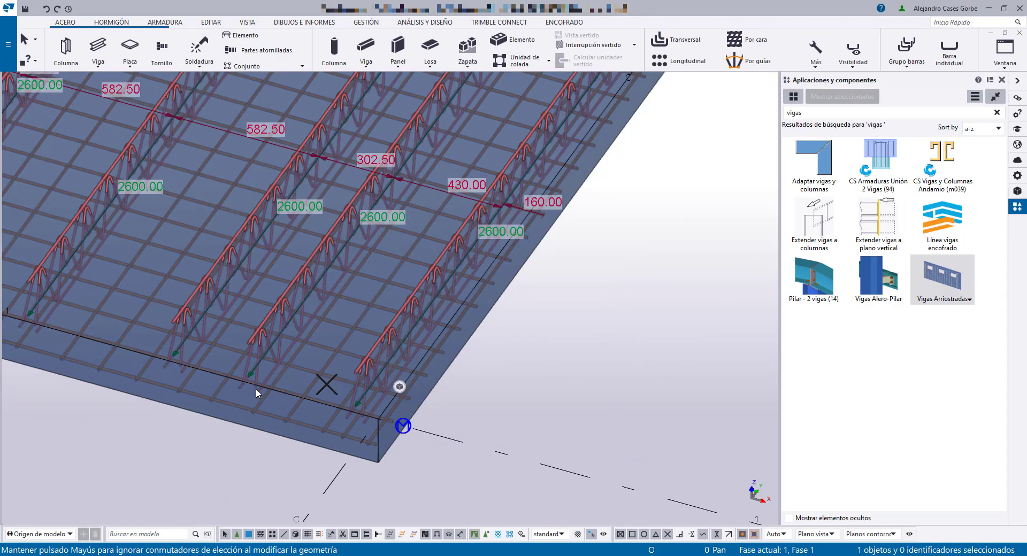
Set the spacing between the moved girder and its neighbour on the grid line B side to 300 mm.
{"action": "scroll", "coordinate": [256, 389], "scroll_direction": "down", "scroll_amount": 5}
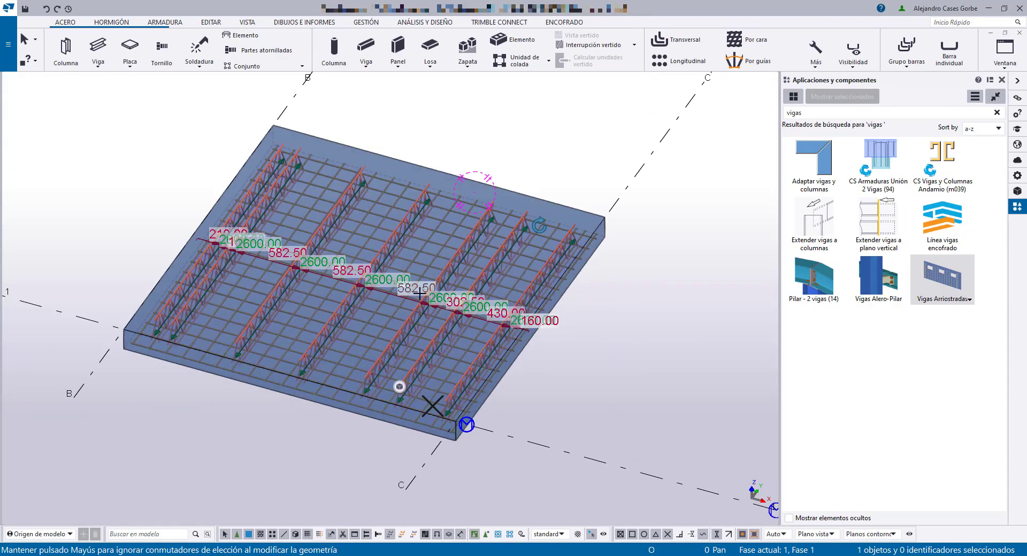
{"action": "scroll", "coordinate": [406, 281], "scroll_direction": "up", "scroll_amount": 5}
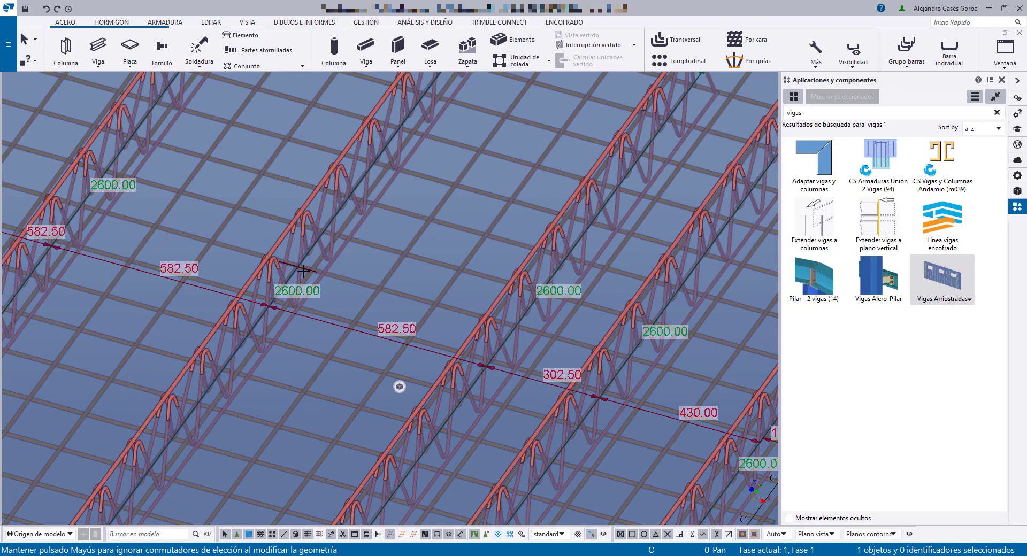
{"action": "scroll", "coordinate": [468, 345], "scroll_direction": "down", "scroll_amount": 5}
{"action": "scroll", "coordinate": [325, 262], "scroll_direction": "up", "scroll_amount": 3}
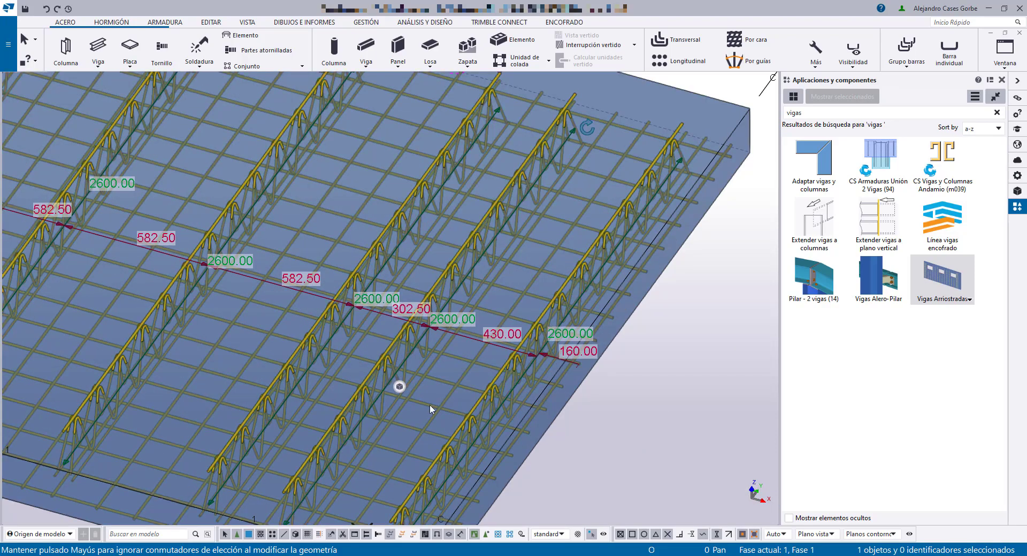
{"action": "scroll", "coordinate": [371, 311], "scroll_direction": "up", "scroll_amount": 5}
{"action": "scroll", "coordinate": [371, 311], "scroll_direction": "down", "scroll_amount": 2}
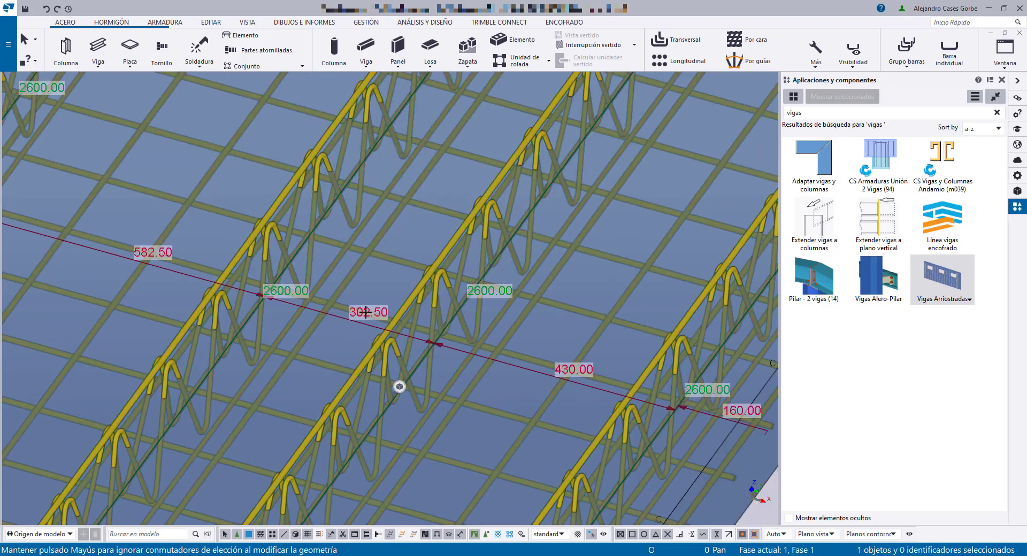
{"action": "double_click", "coordinate": [358, 310]}
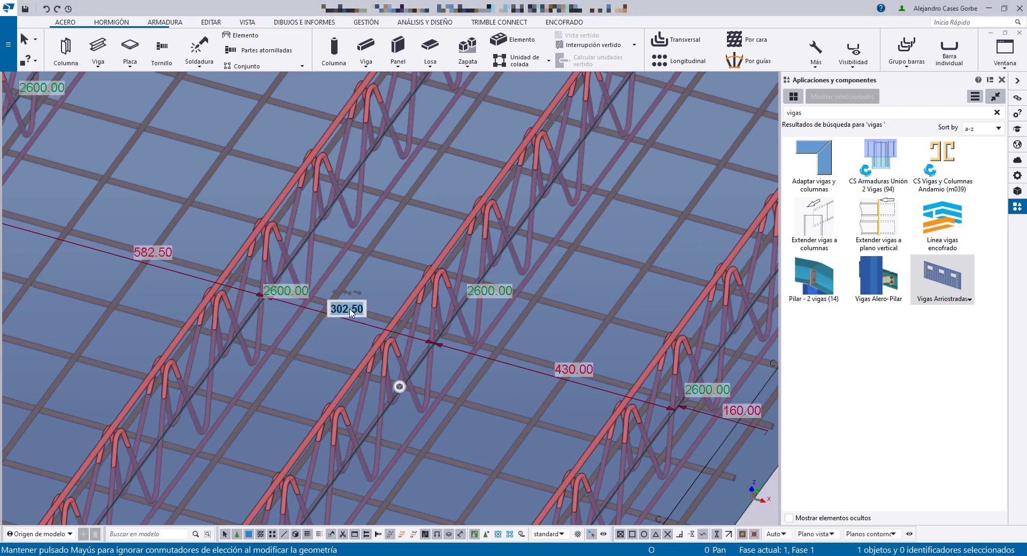
{"action": "type", "text": "30"}
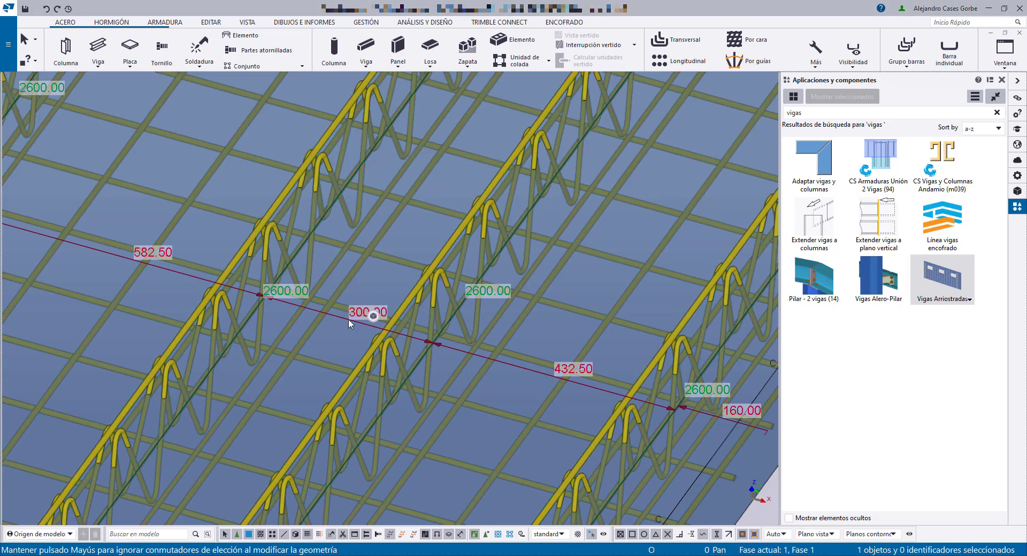
Change the spacing between the moved girder and its grid line B side neighbour to 500 mm.
{"action": "scroll", "coordinate": [348, 318], "scroll_direction": "up", "scroll_amount": 2}
{"action": "left_click", "coordinate": [310, 307]}
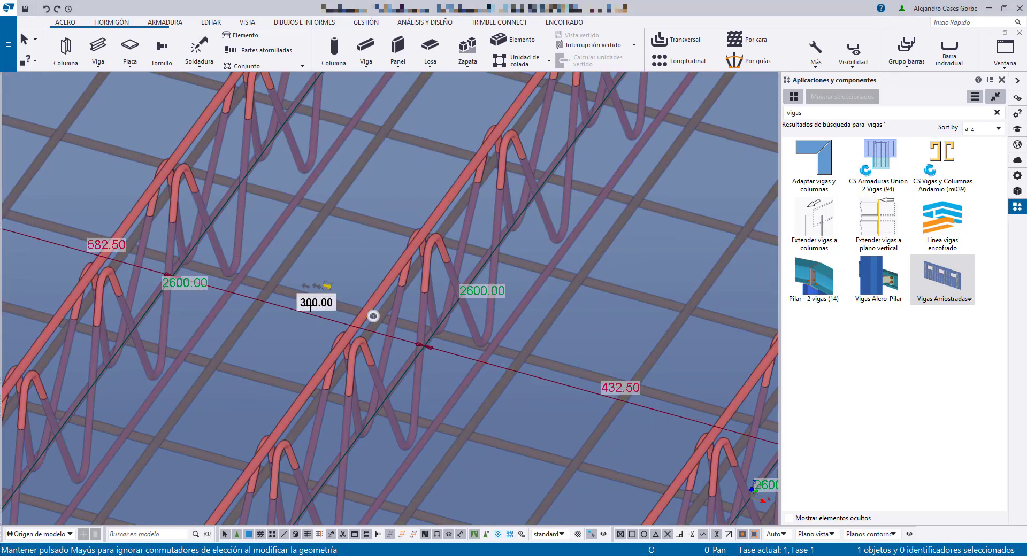
{"action": "double_click", "coordinate": [302, 303]}
{"action": "type", "text": "500"}
{"action": "key", "text": "Return"}
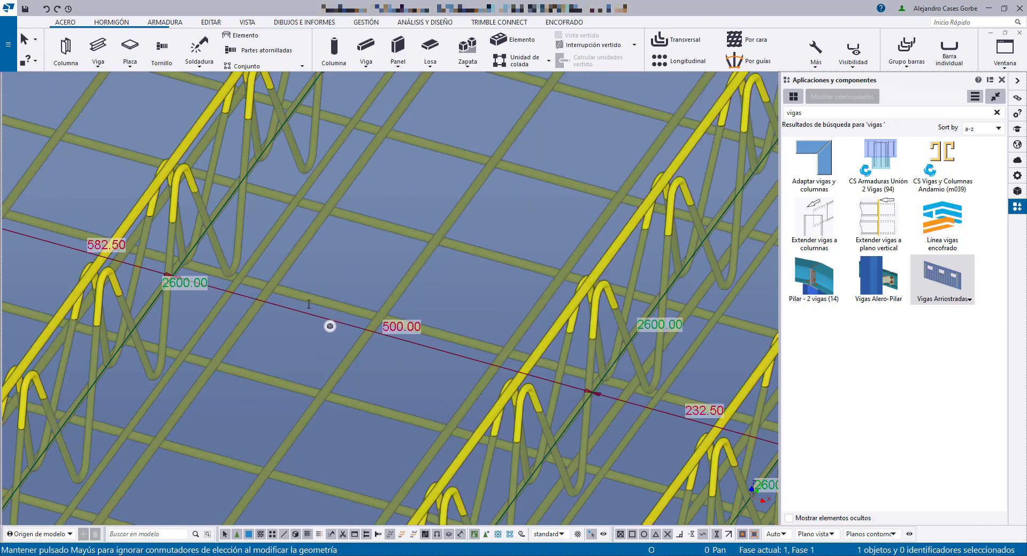
{"action": "scroll", "coordinate": [363, 268], "scroll_direction": "down", "scroll_amount": 3}
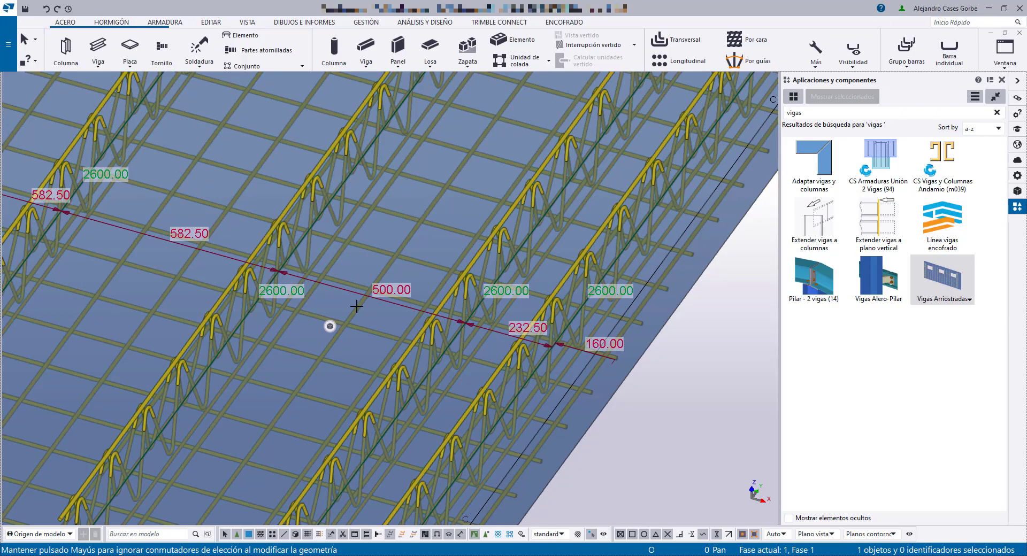
{"action": "scroll", "coordinate": [357, 306], "scroll_direction": "down", "scroll_amount": 2}
{"action": "scroll", "coordinate": [353, 306], "scroll_direction": "up", "scroll_amount": 1}
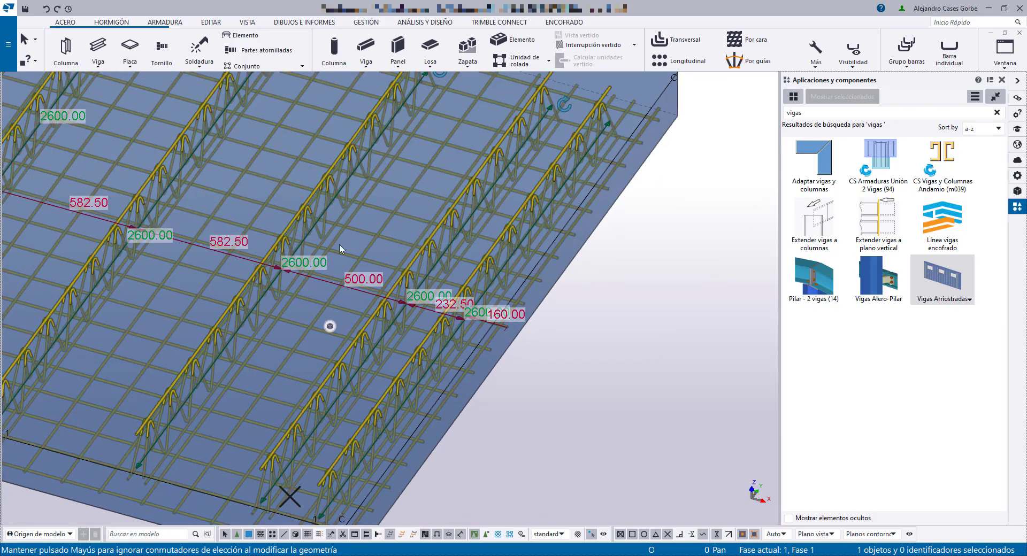
{"action": "scroll", "coordinate": [443, 373], "scroll_direction": "down", "scroll_amount": 2}
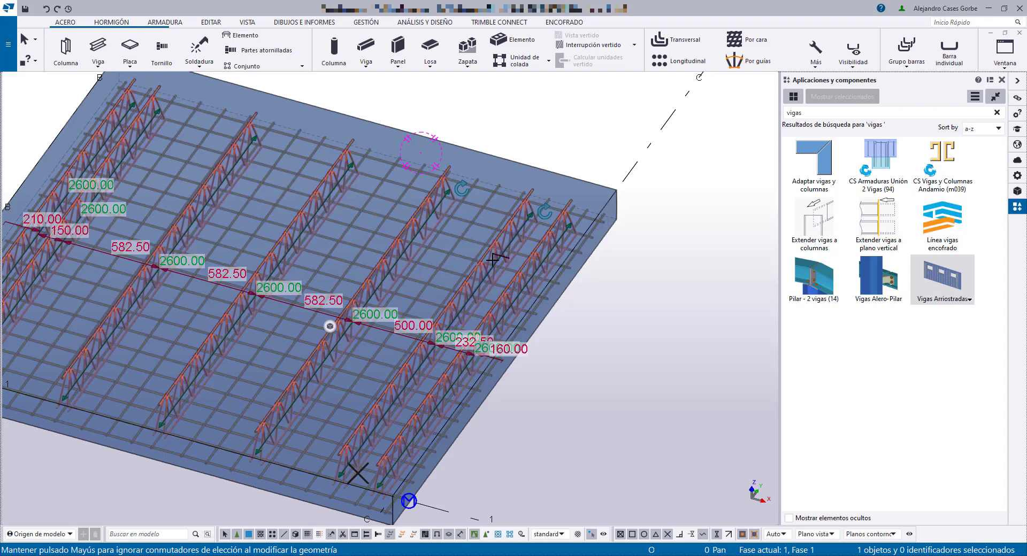
Reselect the slab's girder component and add a girder about 397.5 mm from the neighbouring one on the grid line C side.
{"action": "left_click", "coordinate": [675, 280]}
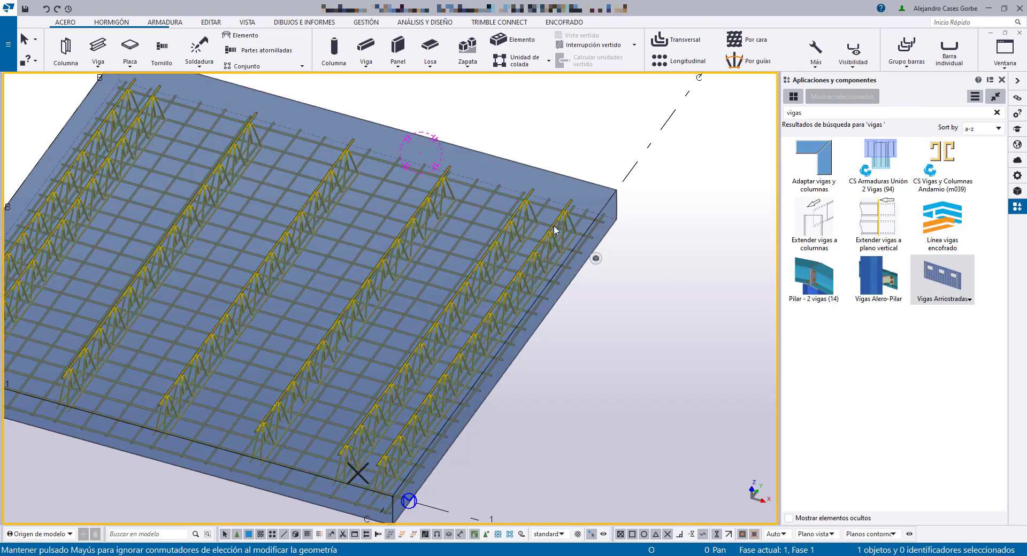
{"action": "left_click", "coordinate": [554, 230]}
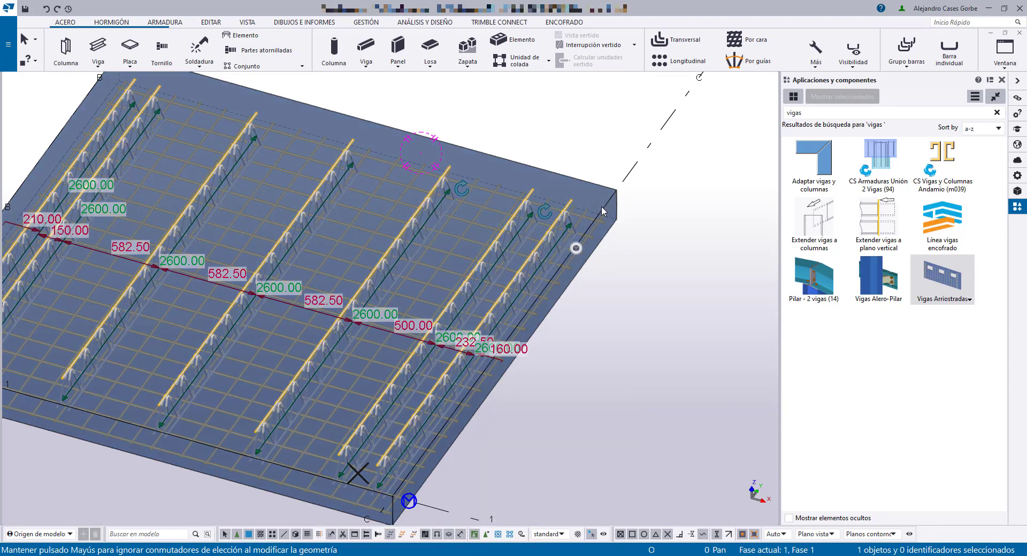
{"action": "mouse_move", "coordinate": [585, 256]}
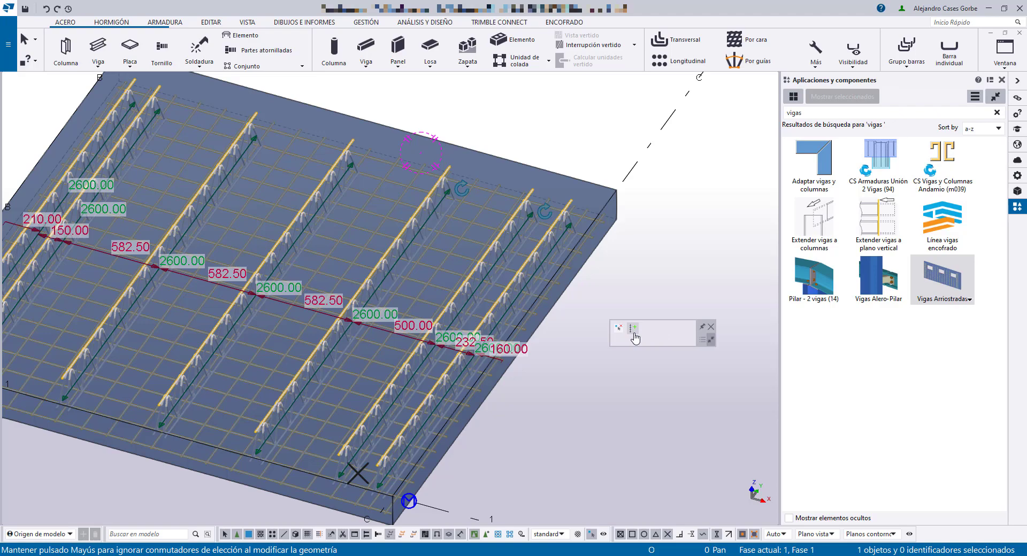
{"action": "left_click", "coordinate": [634, 334]}
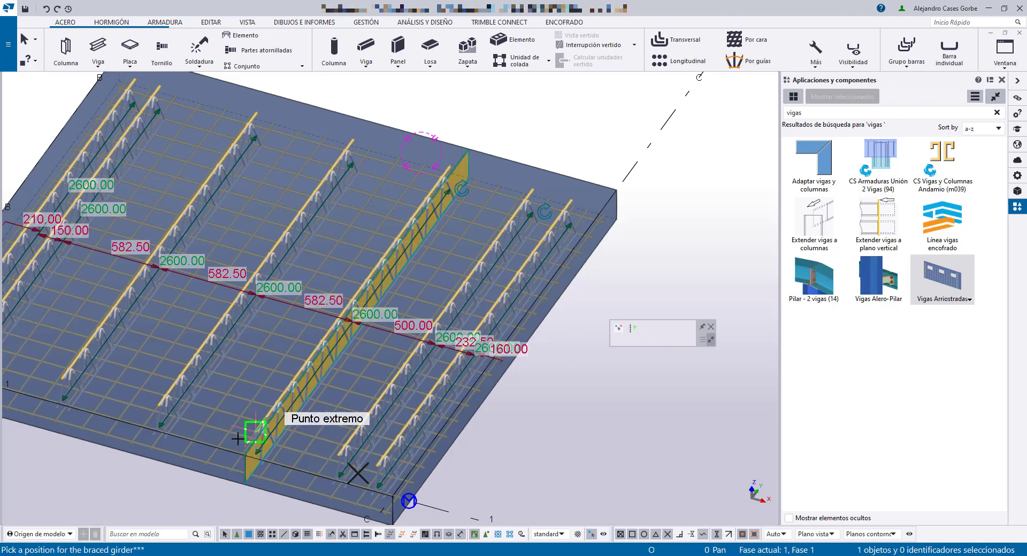
{"action": "scroll", "coordinate": [256, 462], "scroll_direction": "up", "scroll_amount": 5}
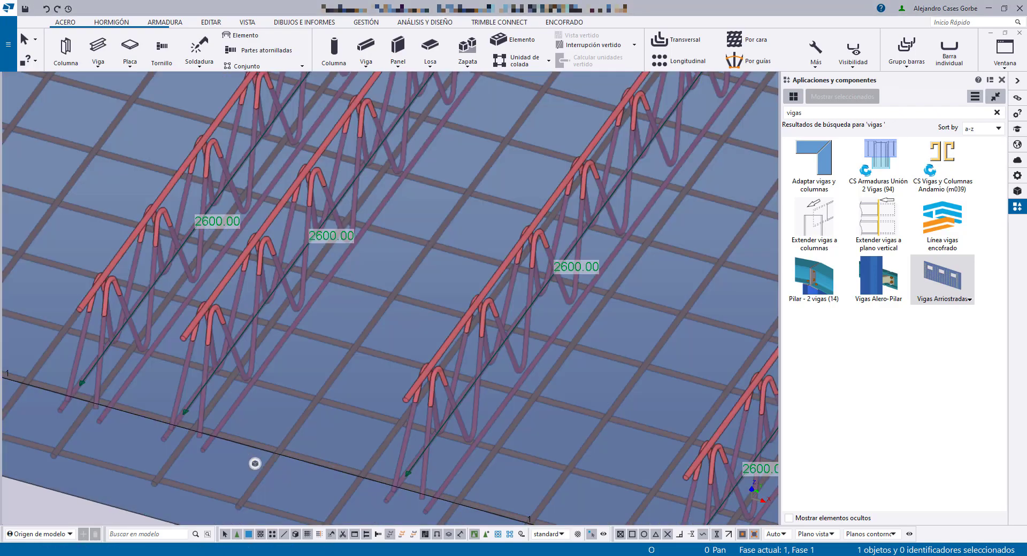
{"action": "scroll", "coordinate": [182, 309], "scroll_direction": "down", "scroll_amount": 5}
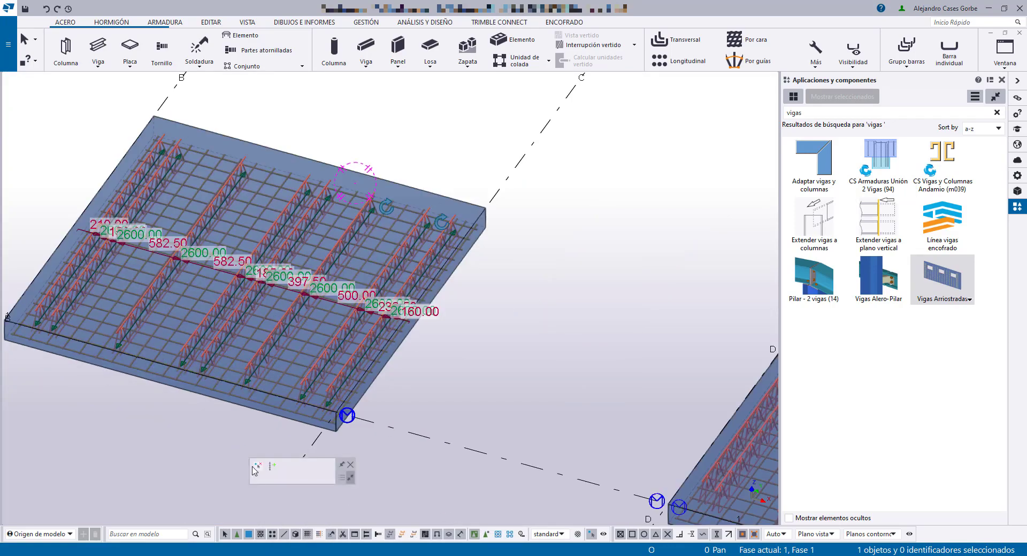
Reset the manual girder changes in the slab between grid lines B and C to the default layout.
{"action": "left_click", "coordinate": [258, 467]}
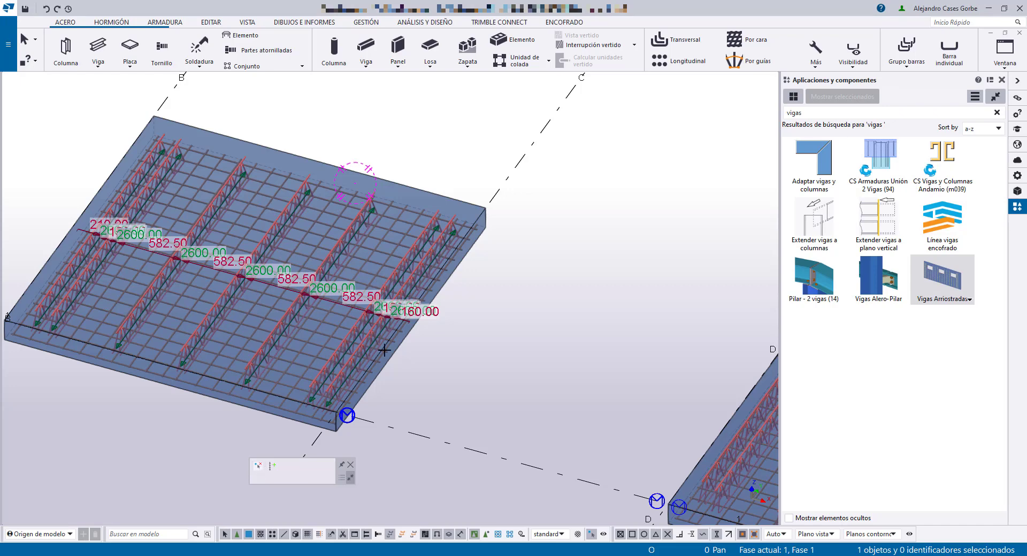
{"action": "scroll", "coordinate": [660, 229], "scroll_direction": "down", "scroll_amount": 3}
{"action": "scroll", "coordinate": [595, 213], "scroll_direction": "up", "scroll_amount": 1}
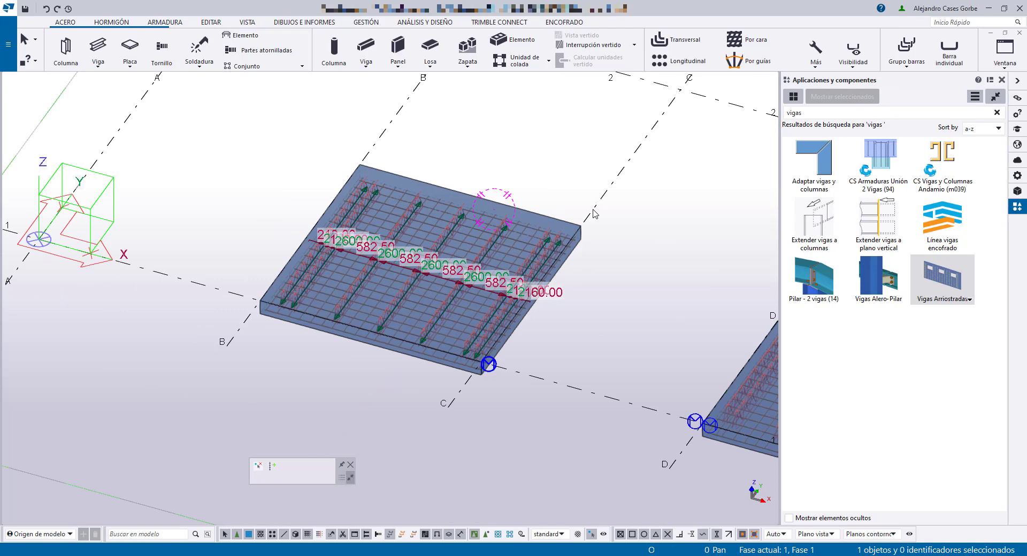
{"action": "middle_click_drag", "start_coordinate": [551, 168], "coordinate": [592, 207]}
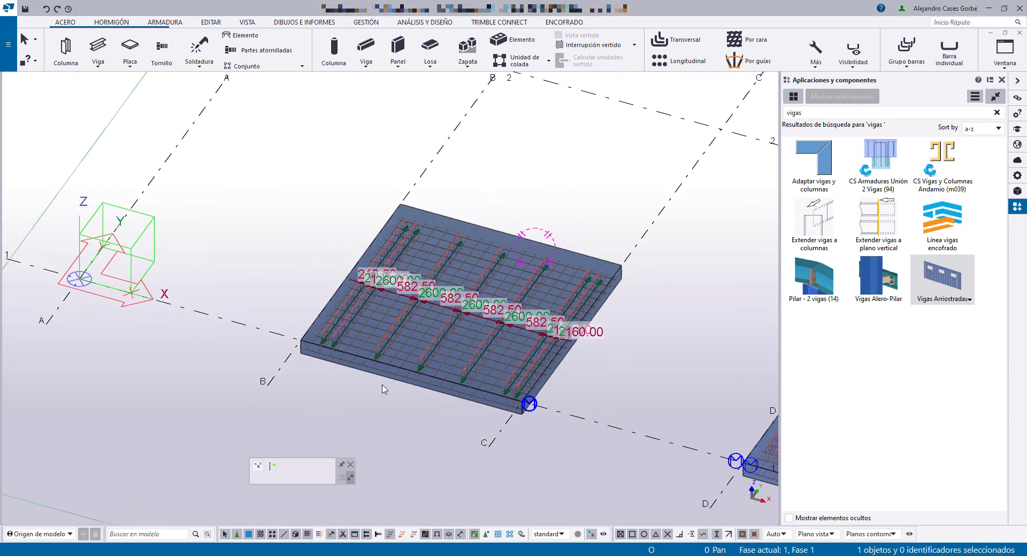
Review the double wall's girders around the window opening, together with both reinforced slabs.
{"action": "scroll", "coordinate": [383, 389], "scroll_direction": "down", "scroll_amount": 5}
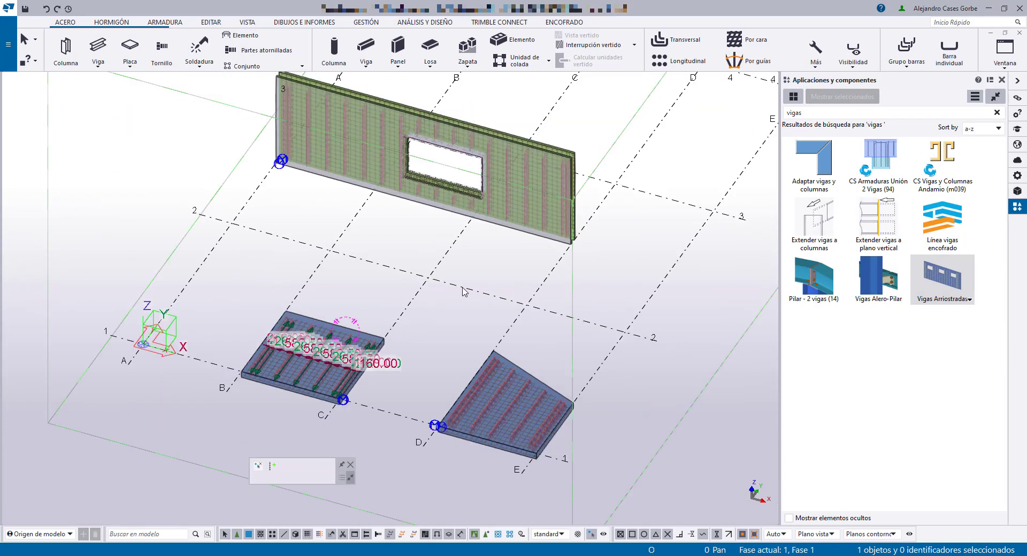
{"action": "scroll", "coordinate": [466, 193], "scroll_direction": "up", "scroll_amount": 8}
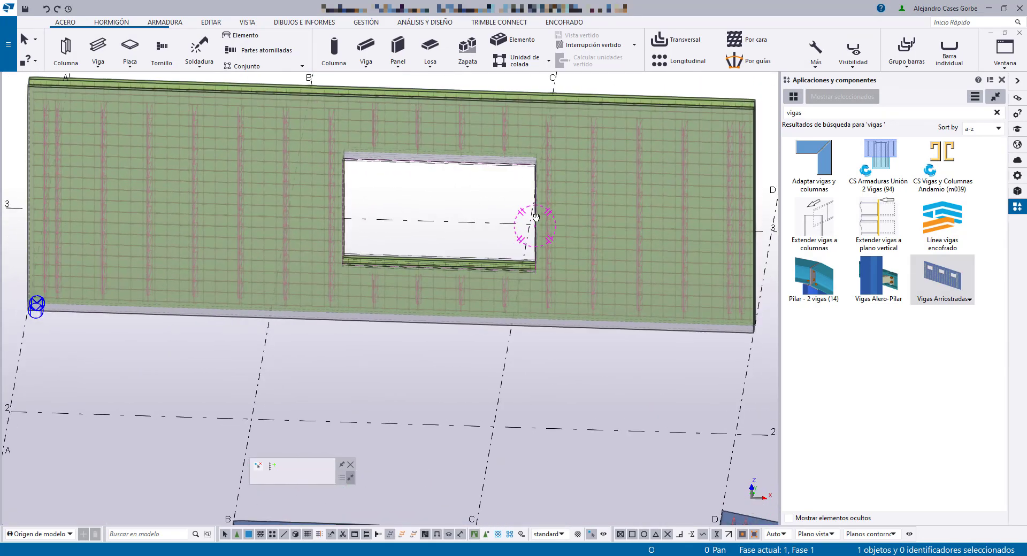
{"action": "middle_click_drag", "start_coordinate": [517, 210], "coordinate": [522, 281]}
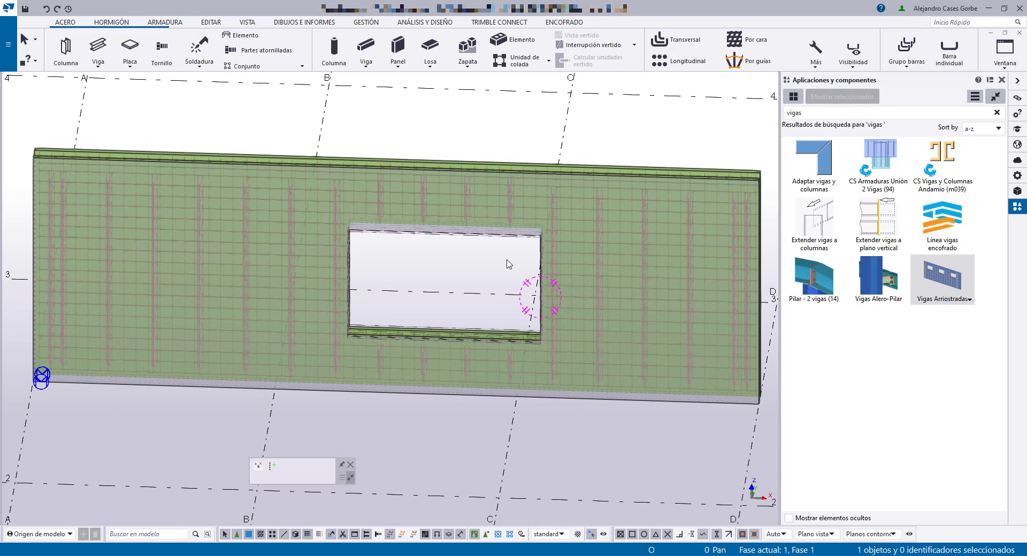
{"action": "scroll", "coordinate": [508, 264], "scroll_direction": "down", "scroll_amount": 4}
{"action": "middle_click_drag", "start_coordinate": [508, 264], "coordinate": [435, 336], "text": "ctrl"}
{"action": "scroll", "coordinate": [436, 346], "scroll_direction": "up", "scroll_amount": 3}
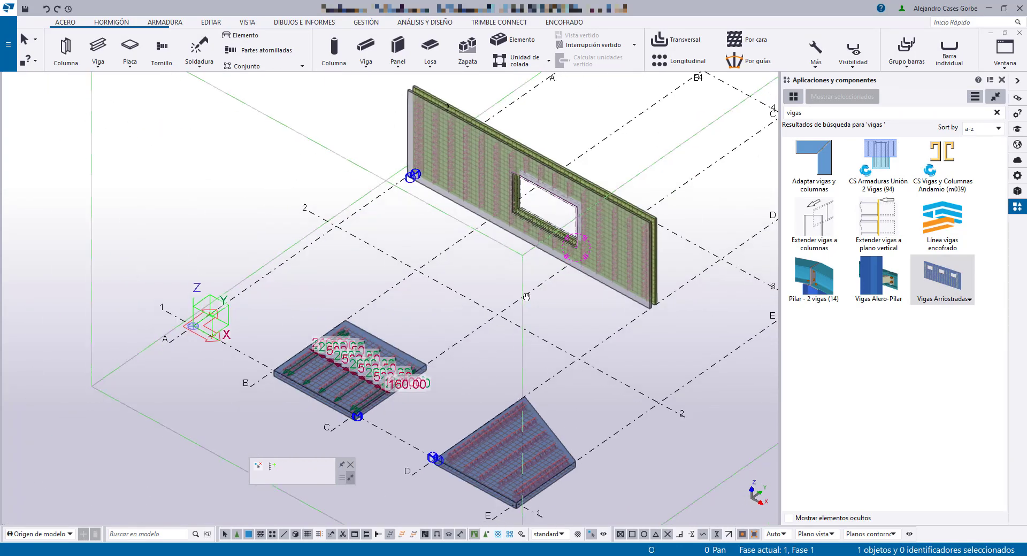